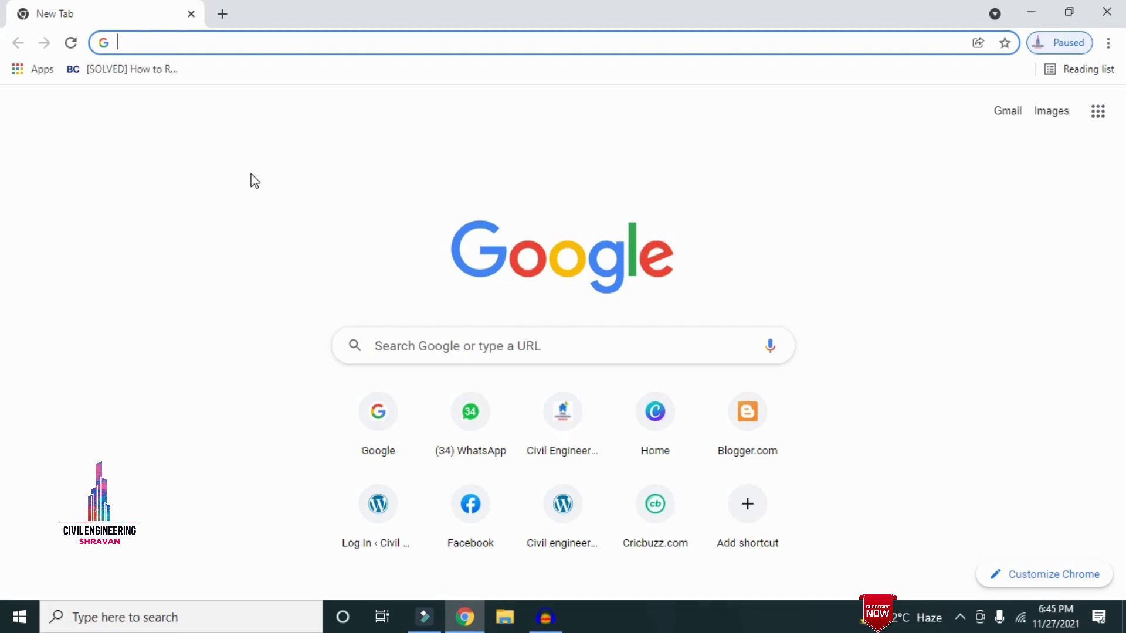
text(http://civilbasics123.com/)
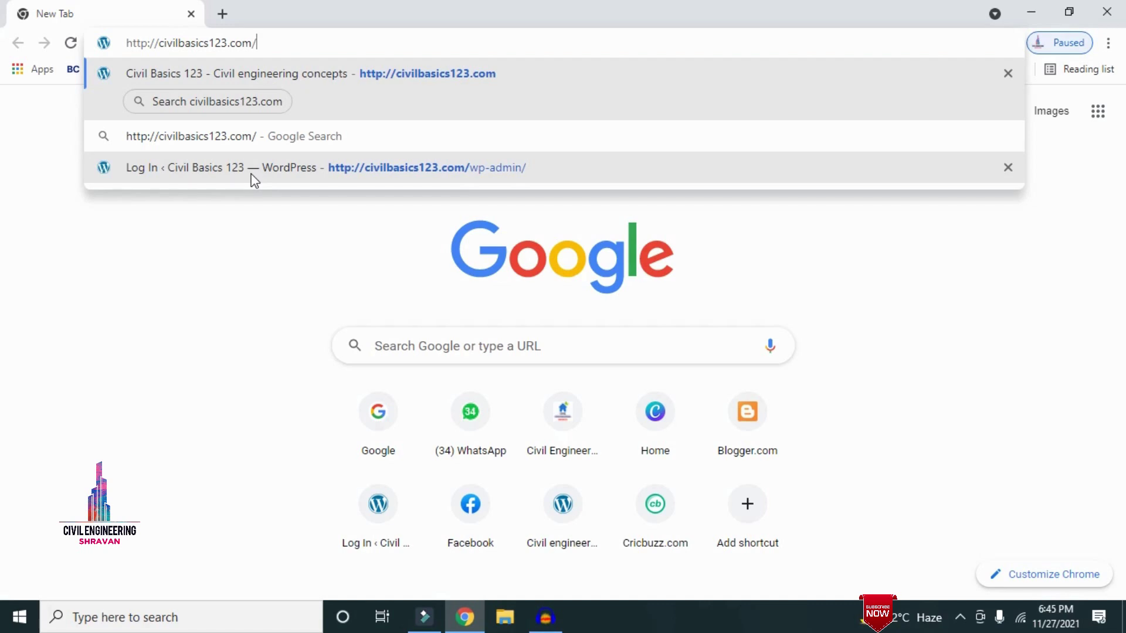
key(Return)
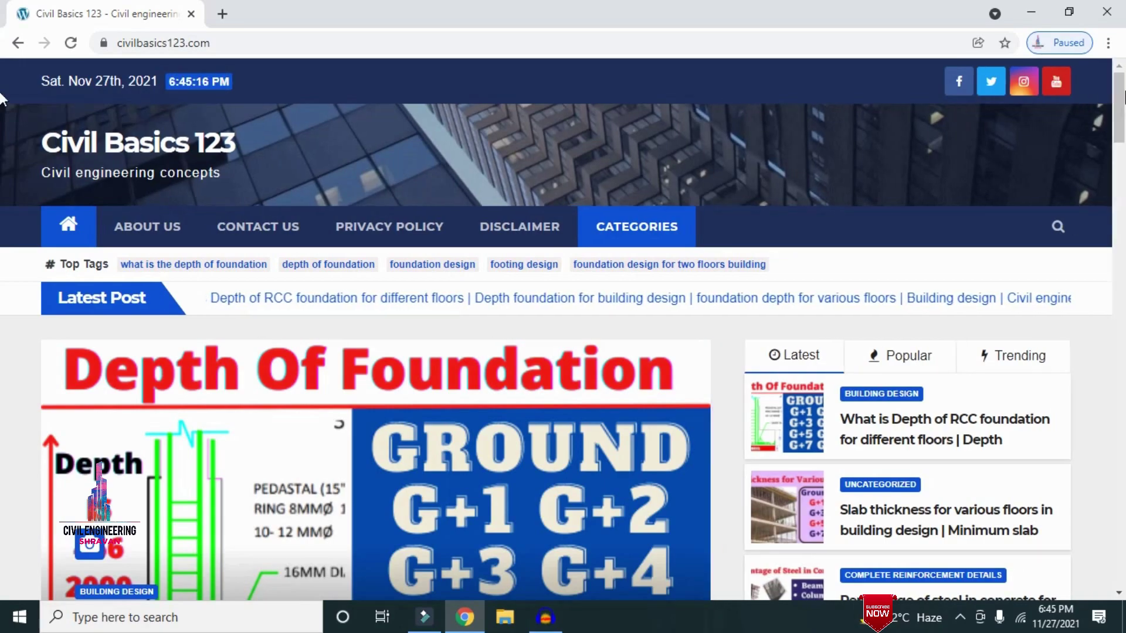
scroll(2, 114, down, 2)
scroll(1, 114, down, 10)
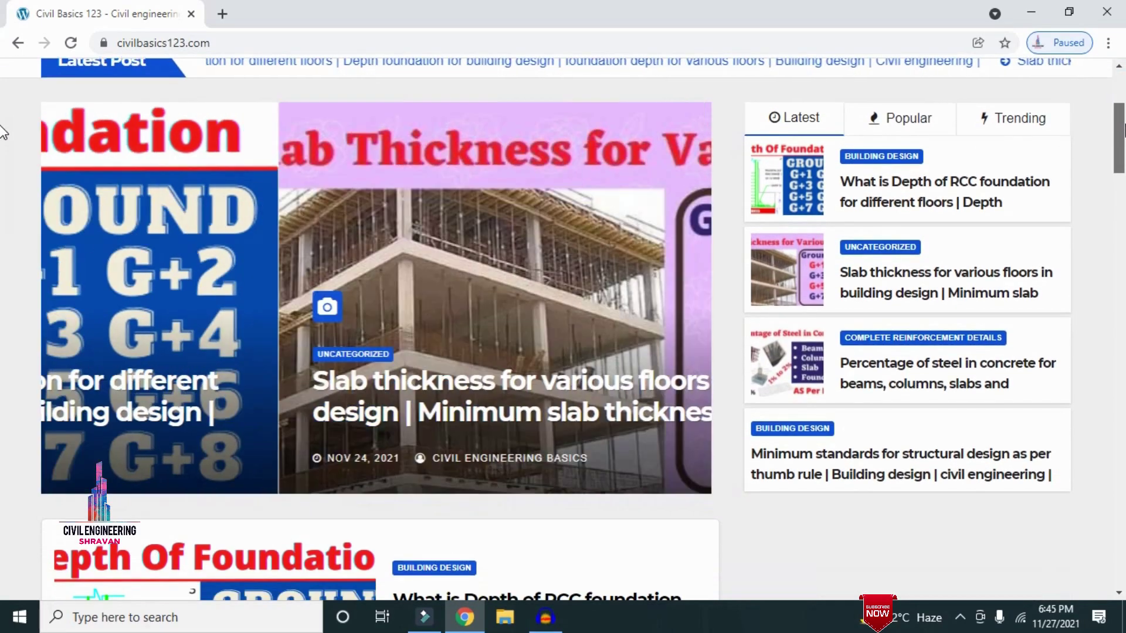
scroll(2, 183, down, 1)
scroll(3, 176, up, 13)
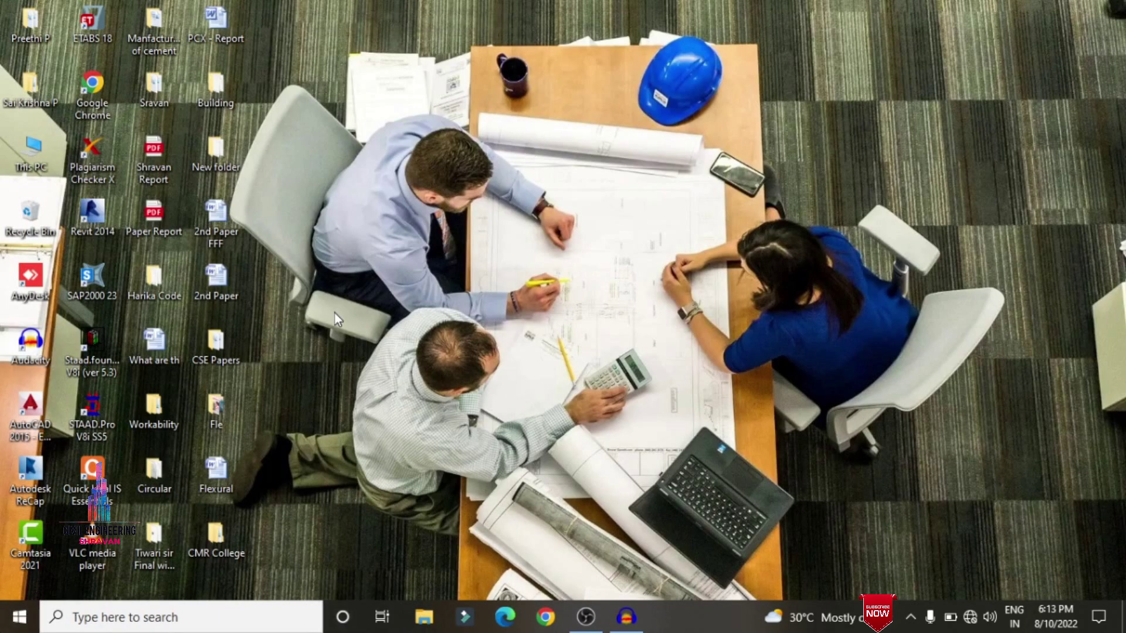
- Launch CSiDetail 18 from the Recent list in Windows search
click(138, 620)
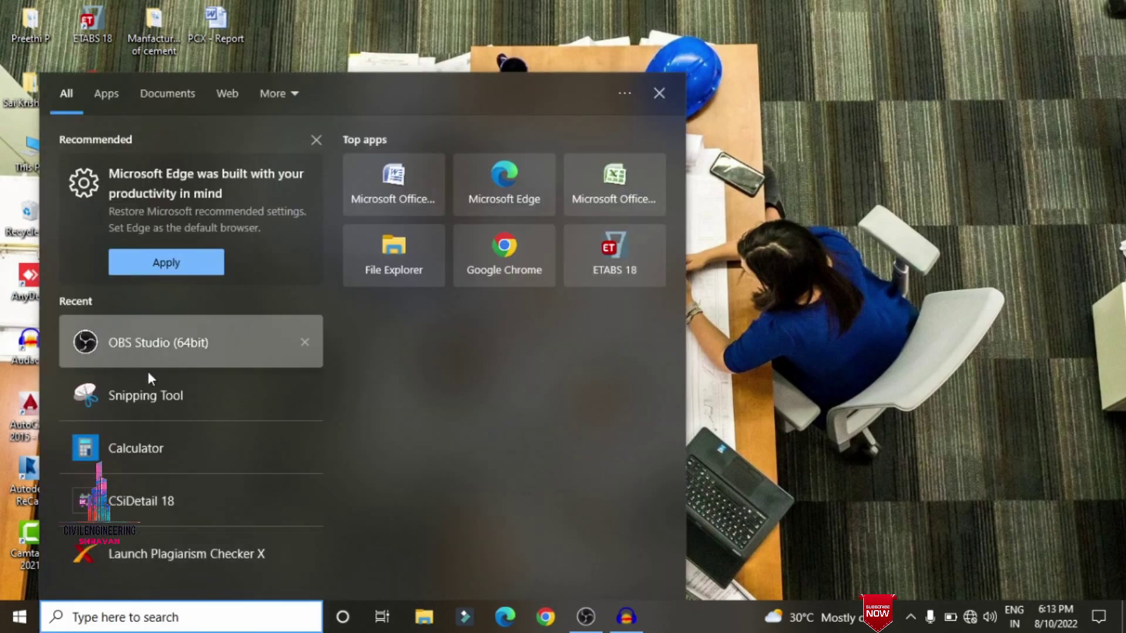
click(124, 497)
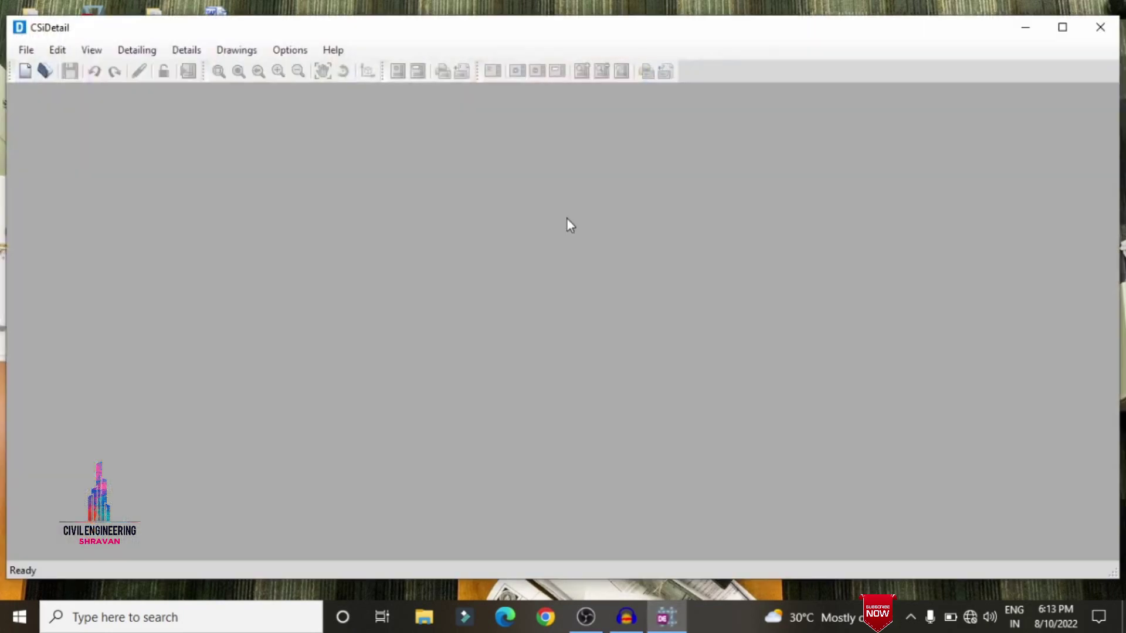
- Maximize CSiDetail and start a New Detailing from the G+2 Building ETABS model
click(1062, 27)
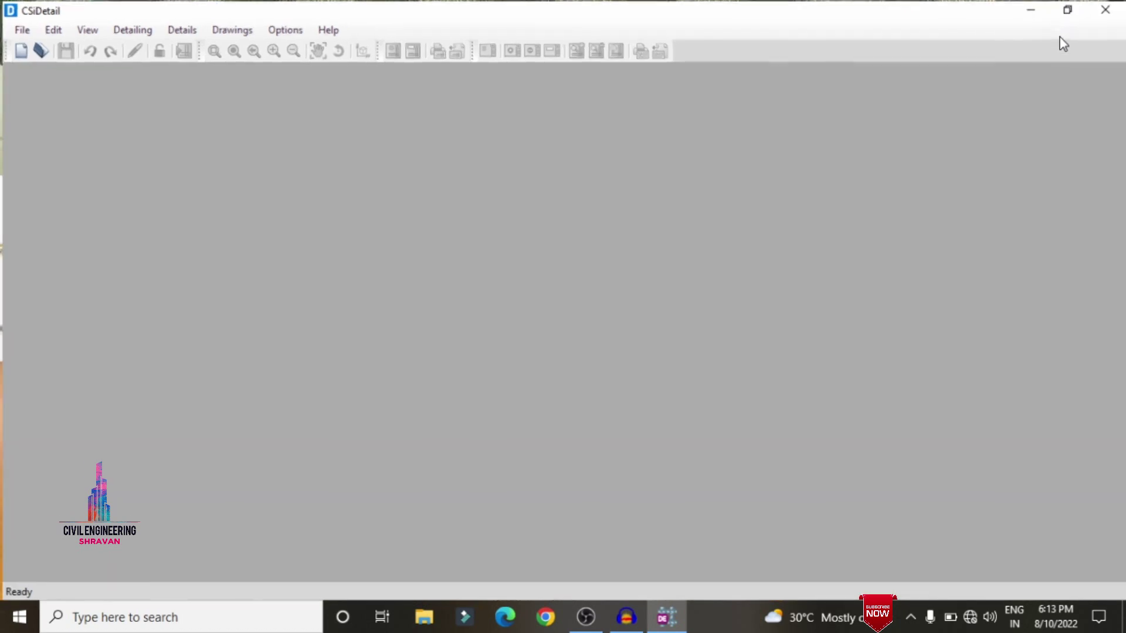
click(19, 29)
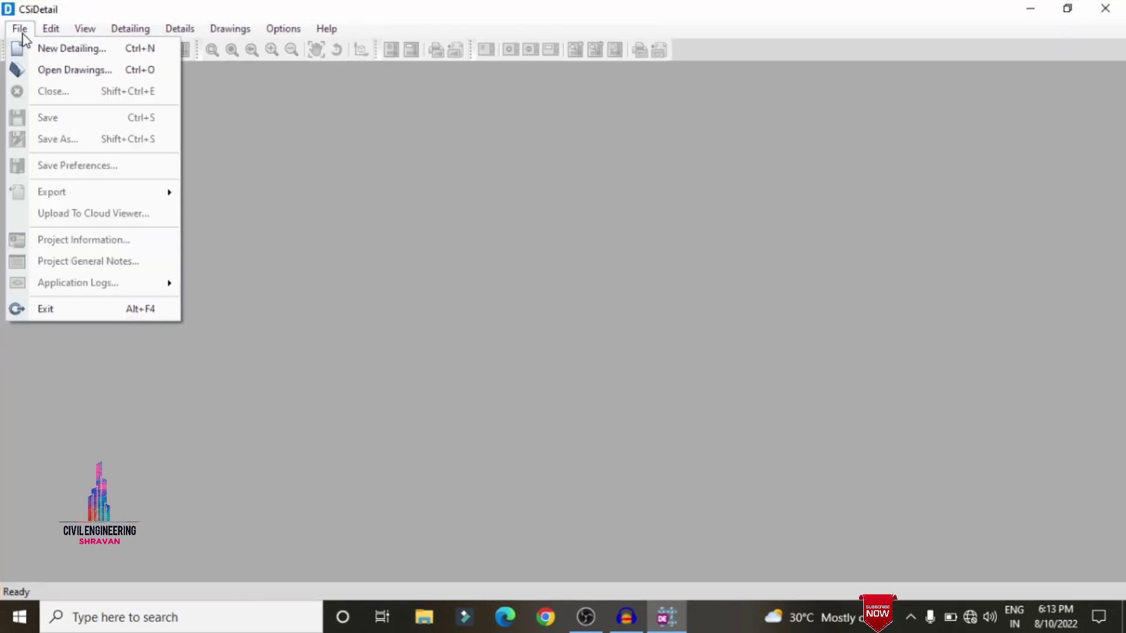
click(45, 47)
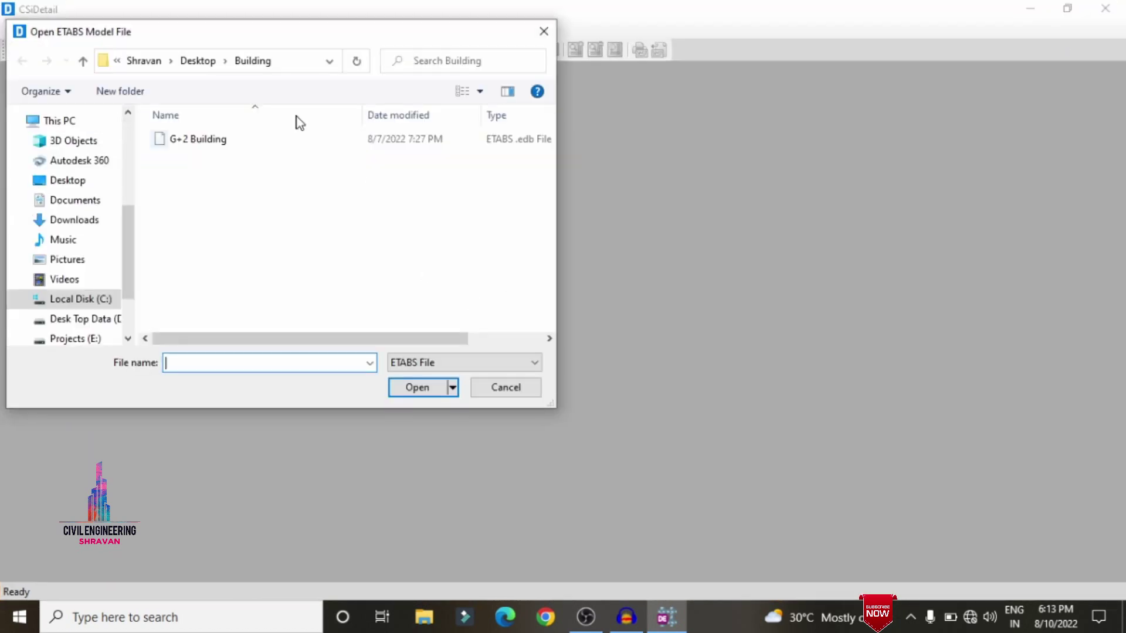
double_click(193, 143)
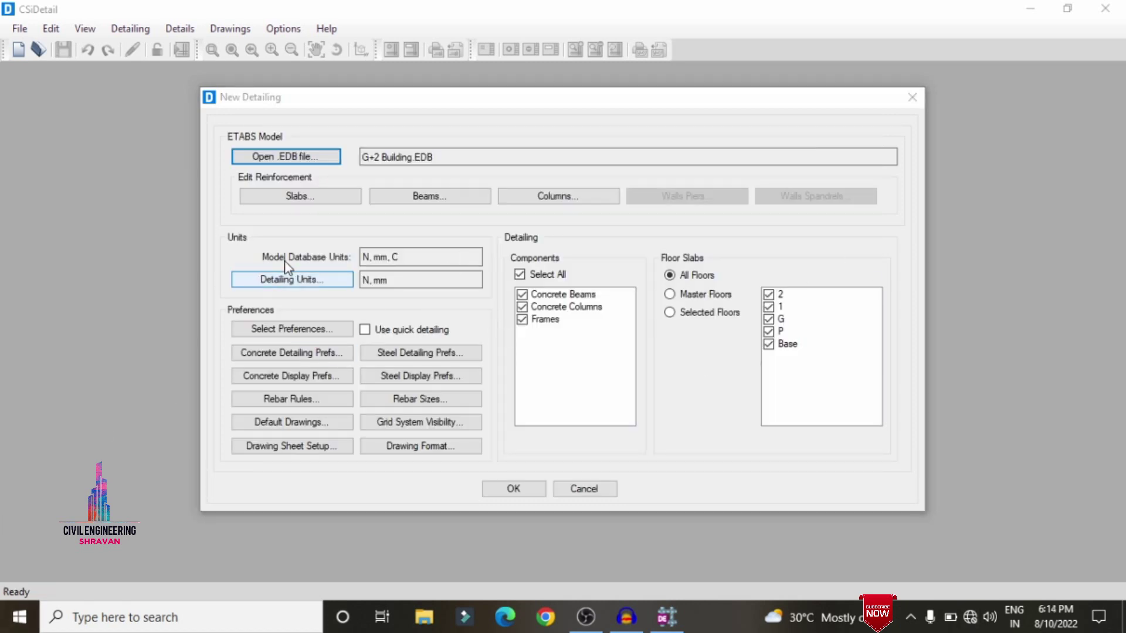
- Set detailing units to Kilonewton force, SI (25) rebar set and Ton rebar weight
click(302, 279)
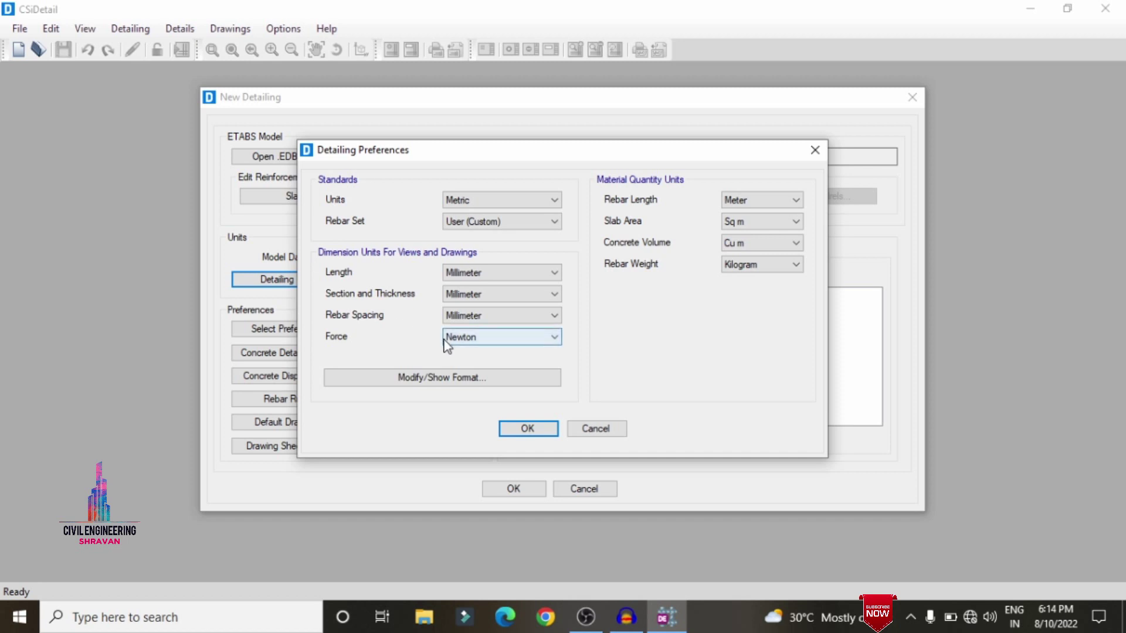
click(452, 339)
click(469, 374)
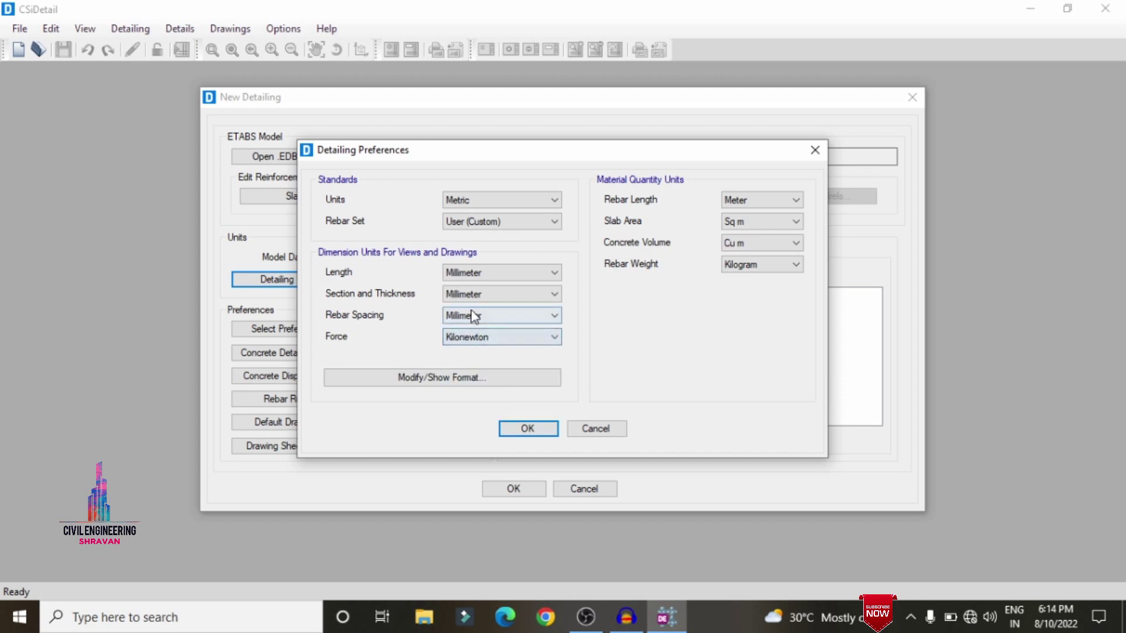
click(492, 223)
click(474, 259)
click(780, 264)
click(749, 301)
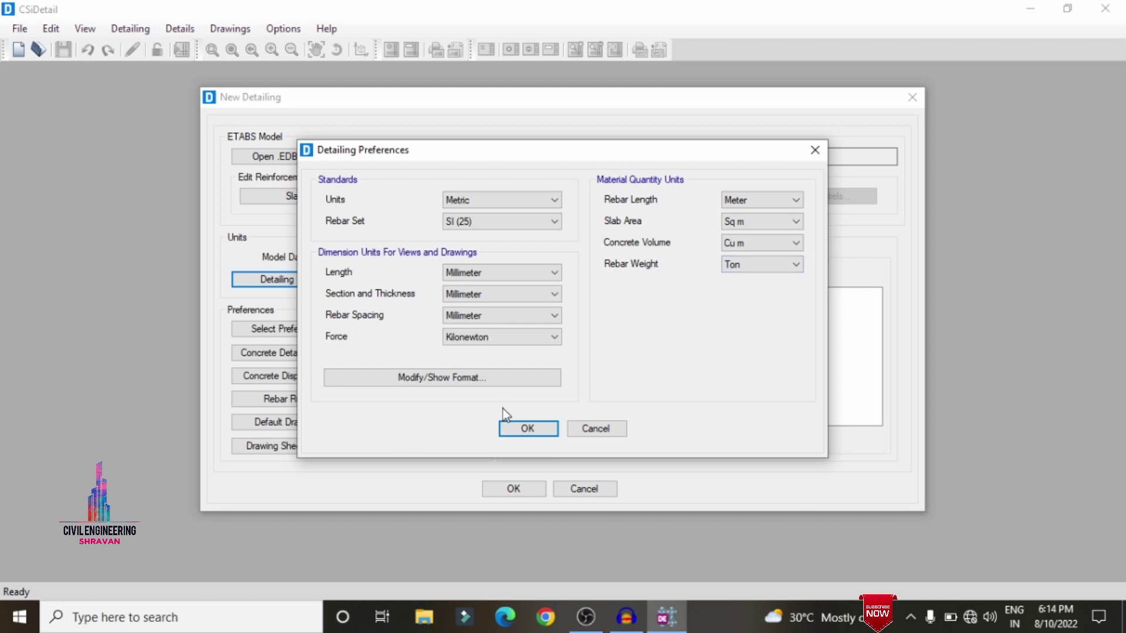
click(528, 428)
- Adopt IS 456:2000 standard preferences and keep the concrete detailing preferences unchanged
click(299, 329)
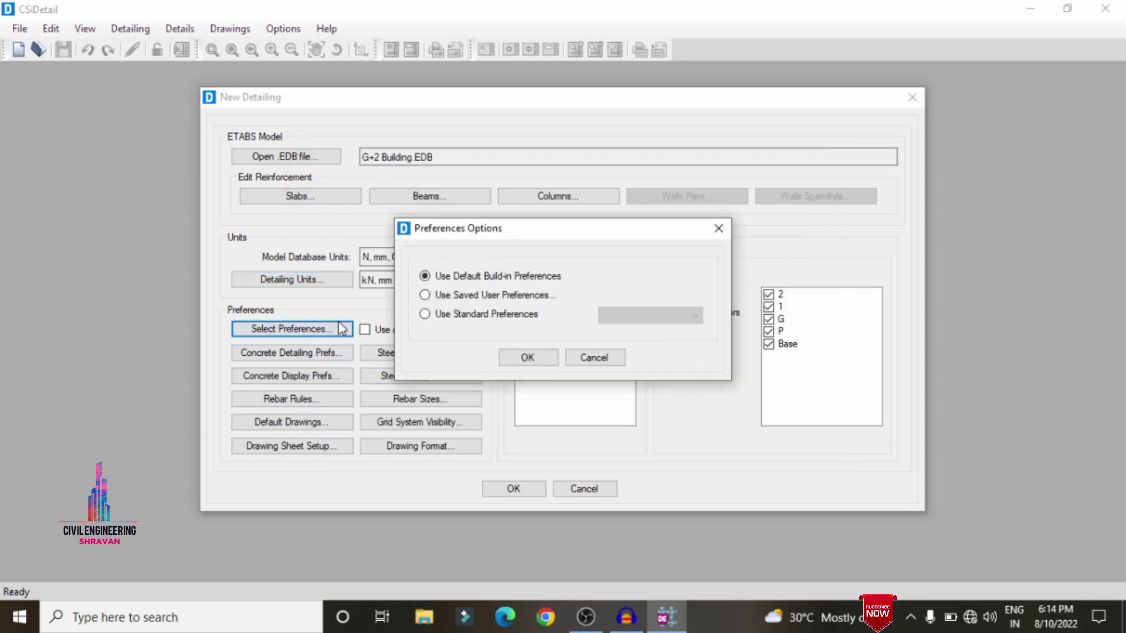
click(478, 315)
click(651, 315)
click(649, 340)
click(527, 359)
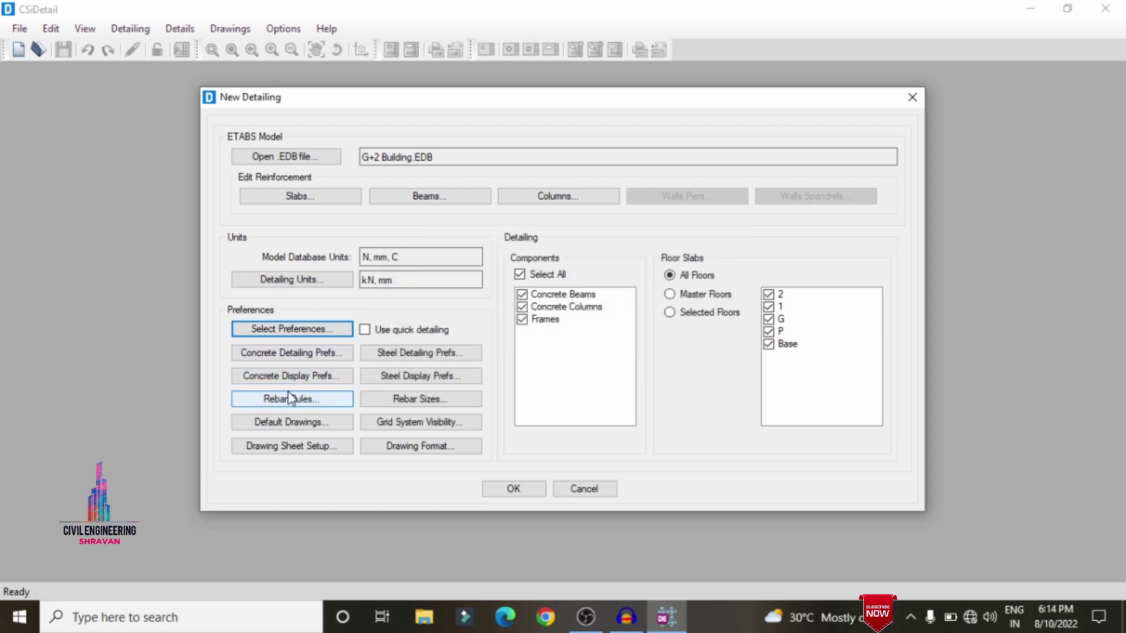
click(301, 356)
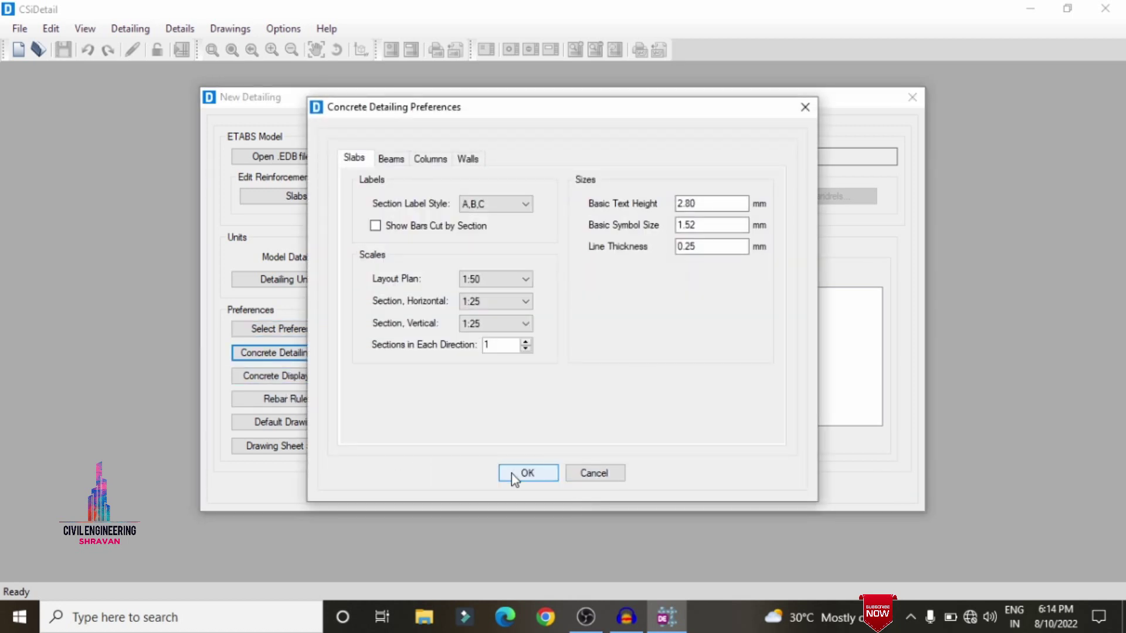
click(513, 474)
click(287, 402)
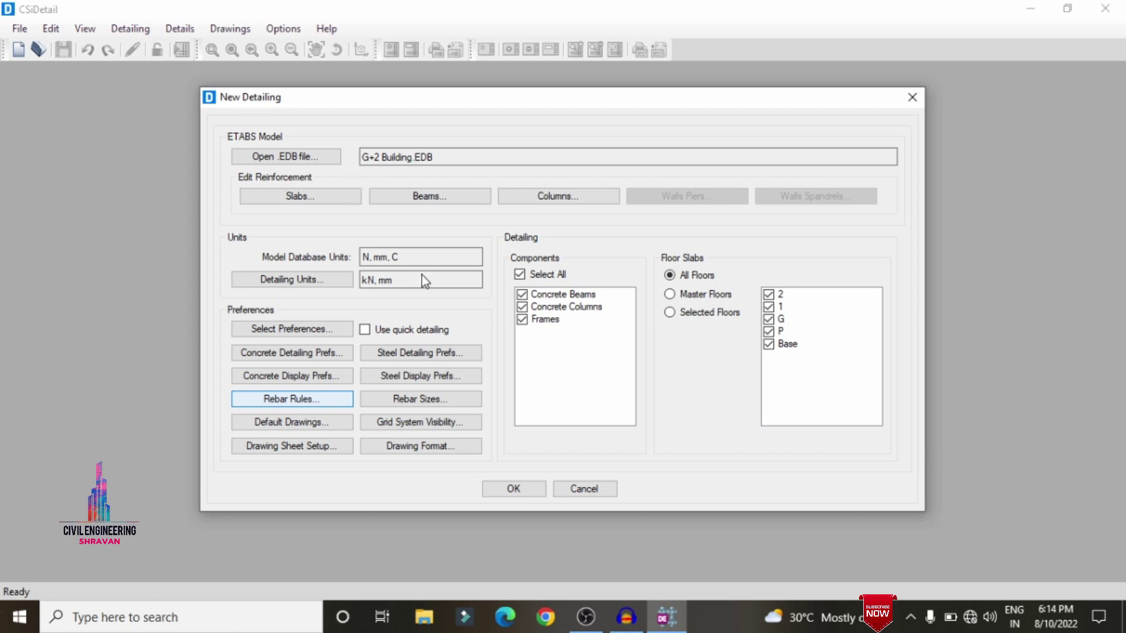
- Set the slab minimum bar spacing to 120 mm
key(shift+Tab)
key(shift+Tab)
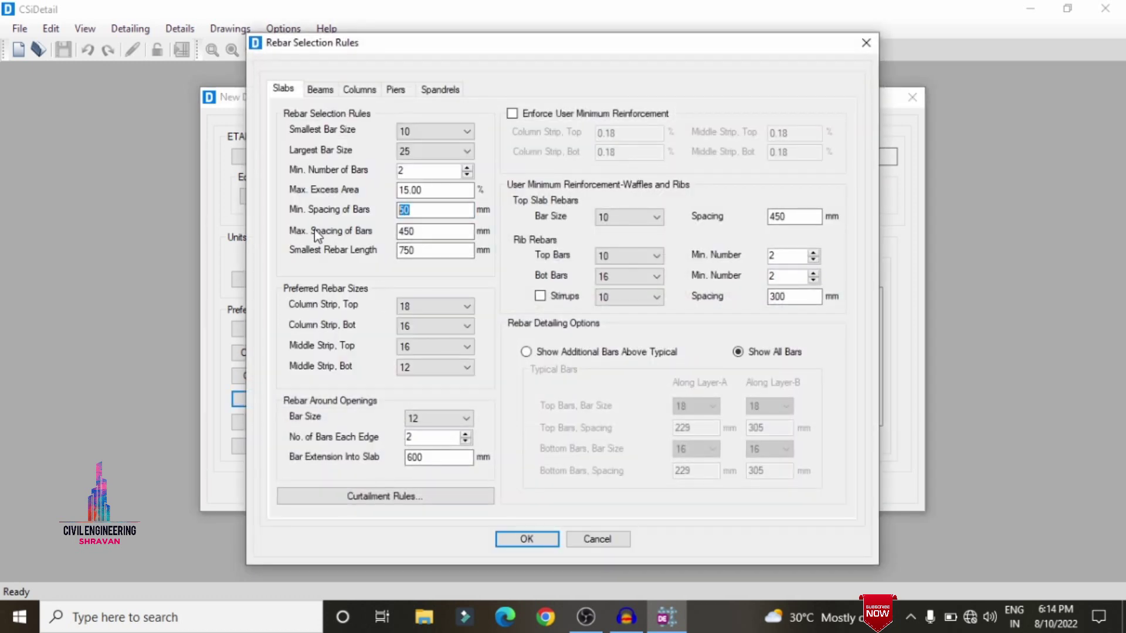
key(XF86AudioMute)
text(120)
key(Tab)
key(XF86AudioMute)
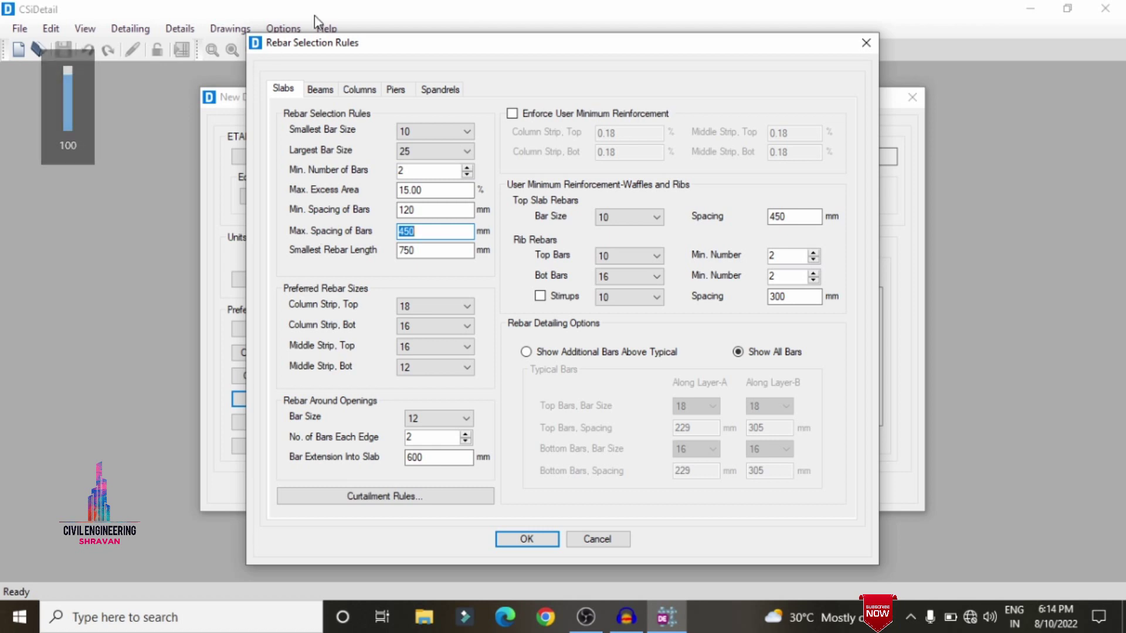
- Set beam stirrup spacing to 120 mm minimum and 450 mm maximum across the zones
click(320, 89)
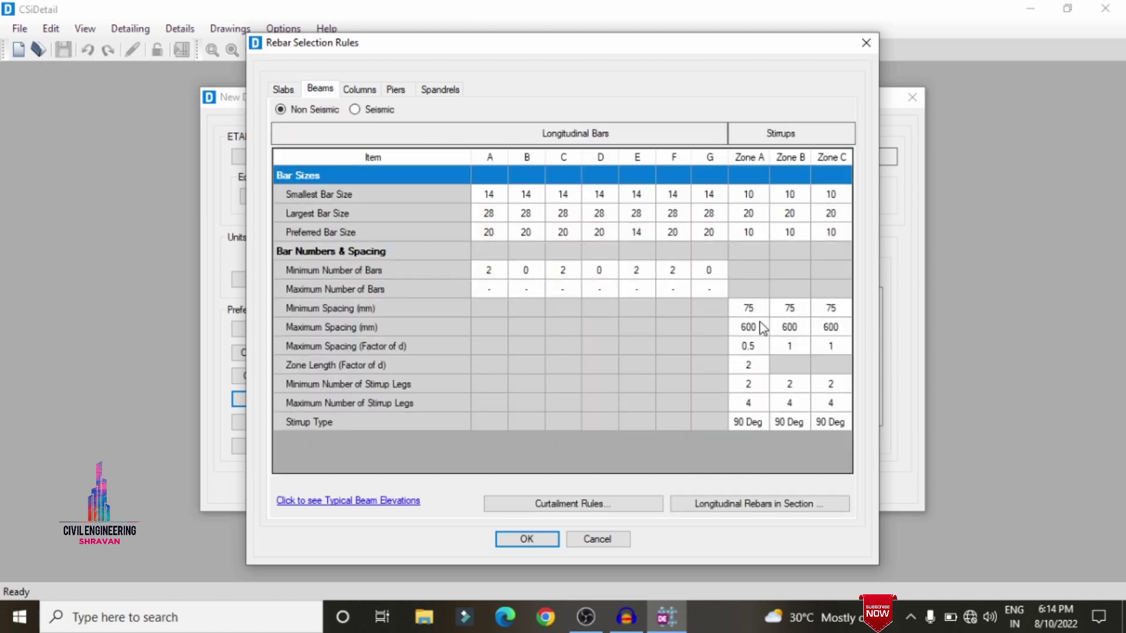
click(758, 309)
click(759, 309)
text(120)
key(Tab)
text(120)
key(Tab)
text(120)
key(Tab)
key(Tab)
key(Tab)
key(Tab)
text(450)
key(Tab)
text(450)
key(Tab)
text(450)
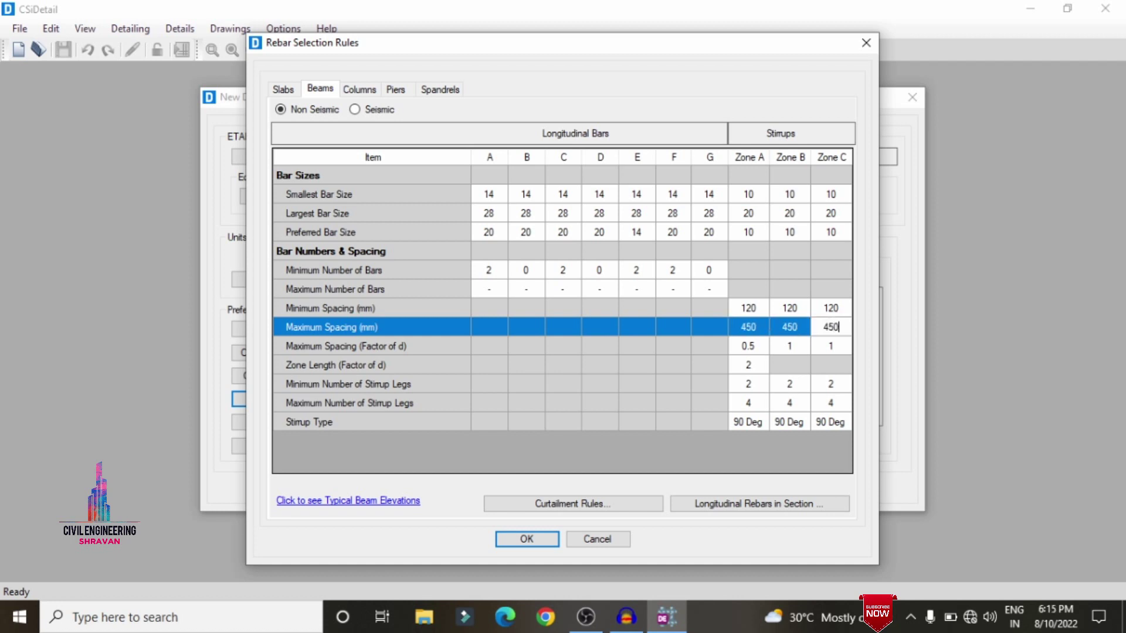
- Set column tie spacing to 120 mm minimum and 450 mm maximum, then run the detailing
click(346, 92)
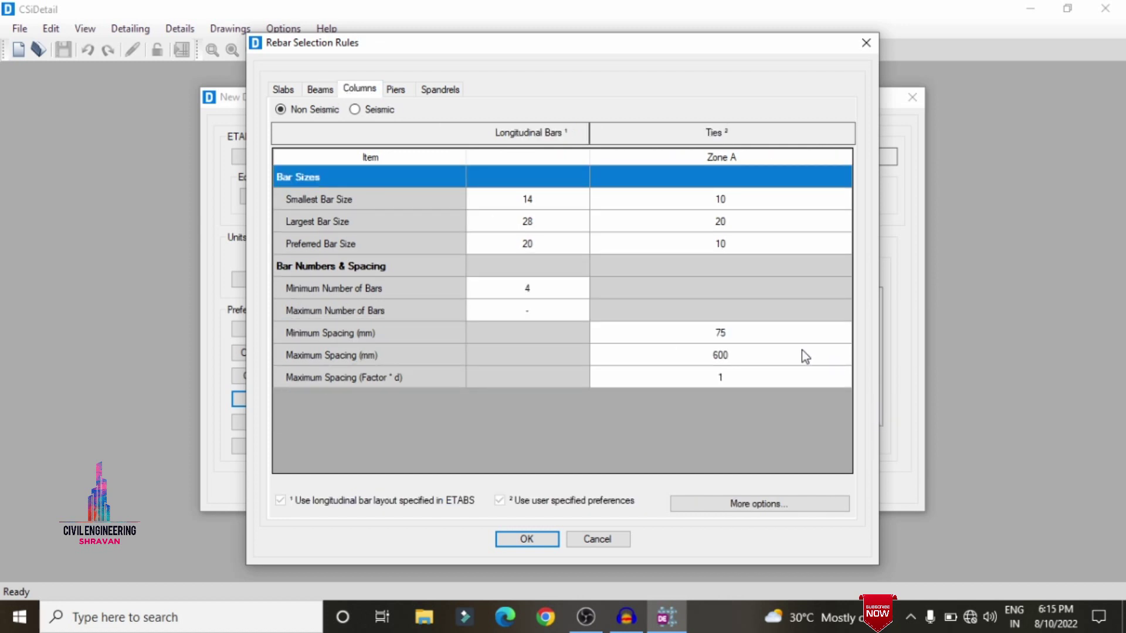
click(751, 335)
click(751, 334)
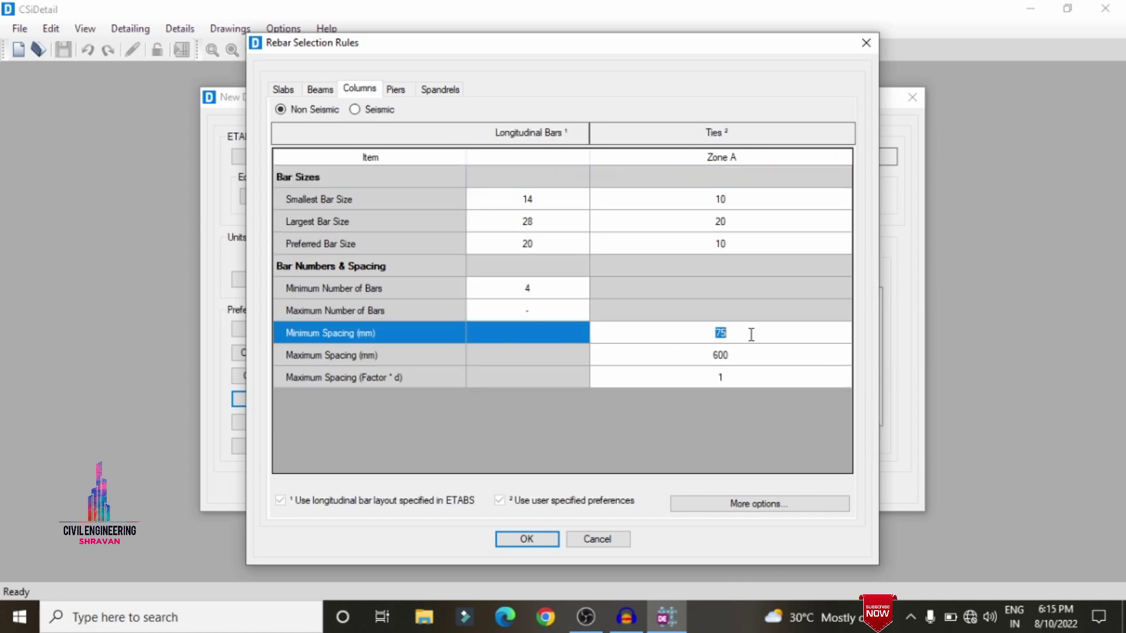
text(120)
click(754, 357)
click(755, 359)
text(450)
click(734, 412)
click(528, 539)
click(514, 491)
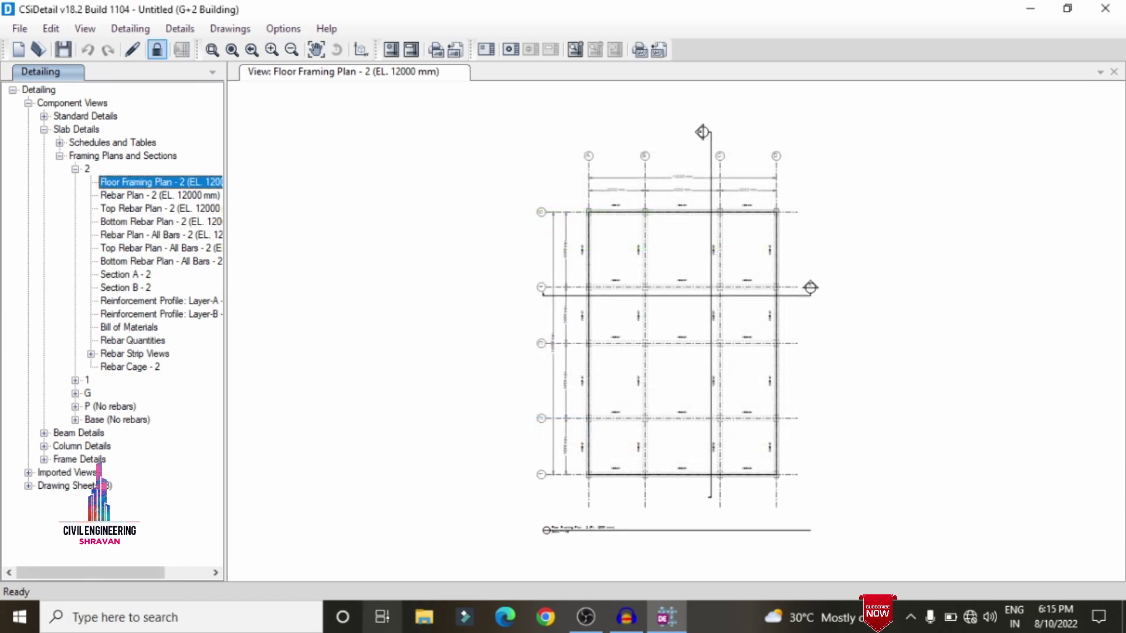
- View the slab's Rebar Cage - 2 in 3D, then open column CC1's Rebar Cage
click(134, 368)
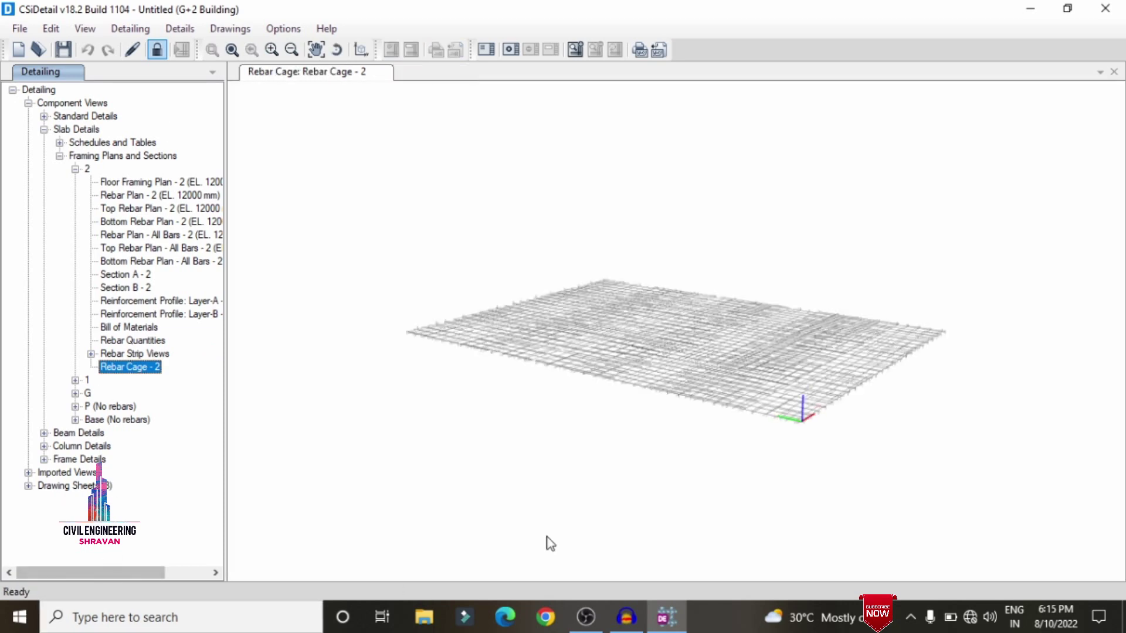
drag(775, 377, 431, 418)
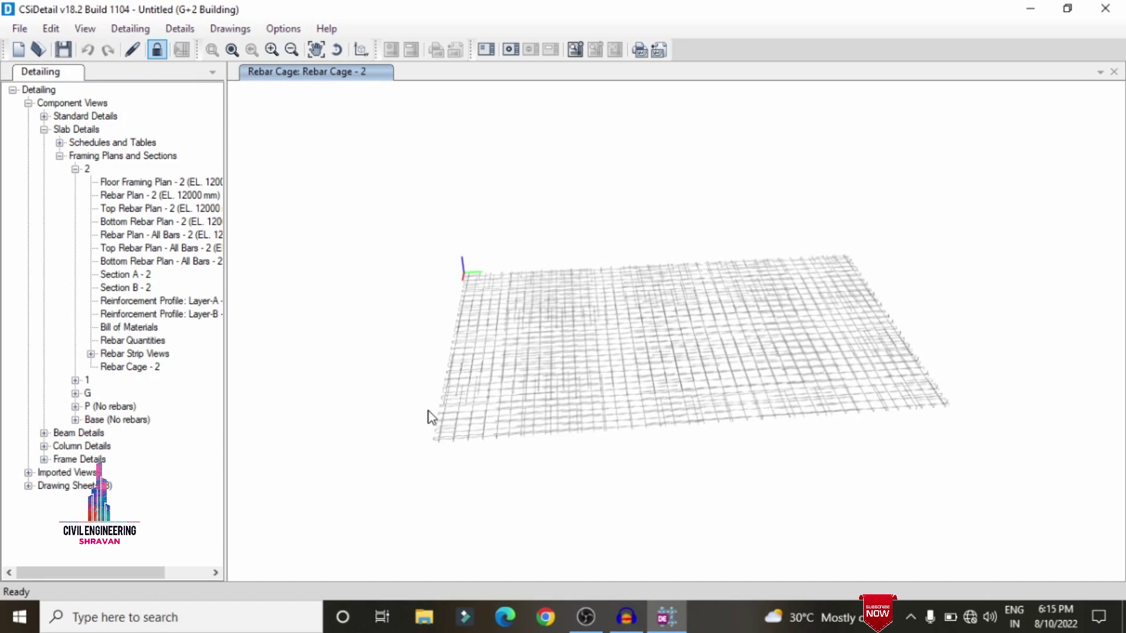
click(44, 447)
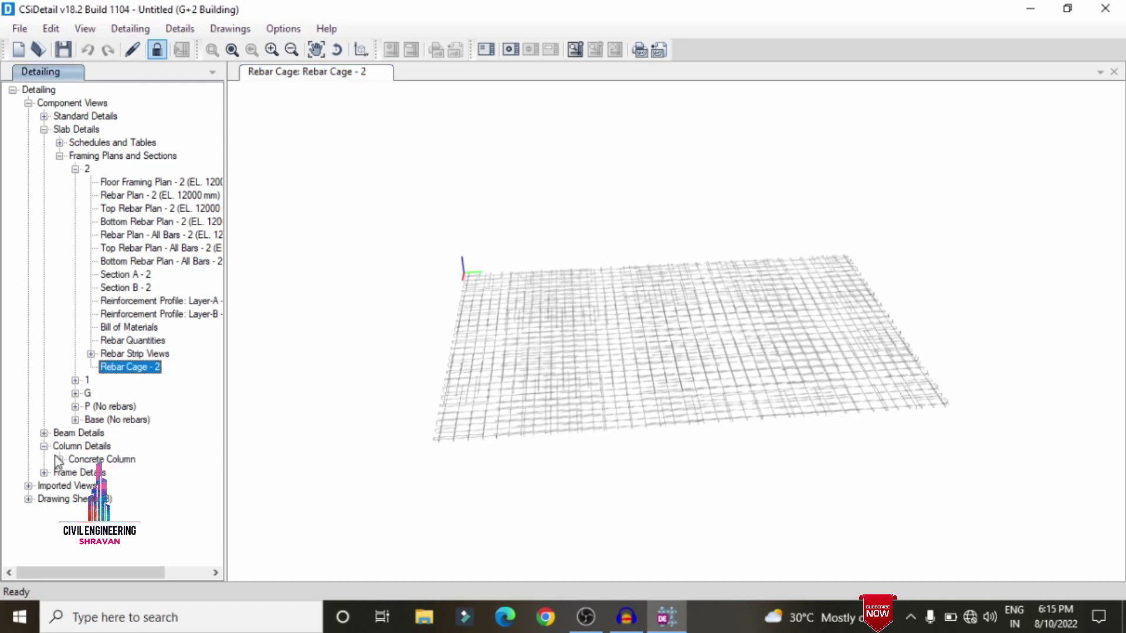
click(59, 460)
click(75, 499)
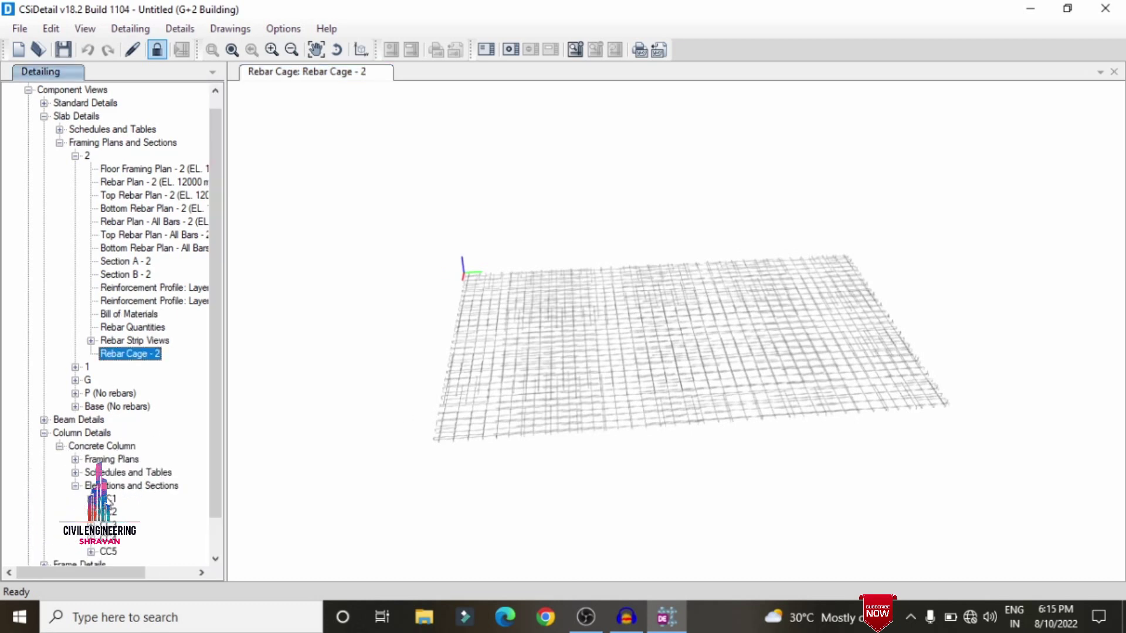
double_click(107, 486)
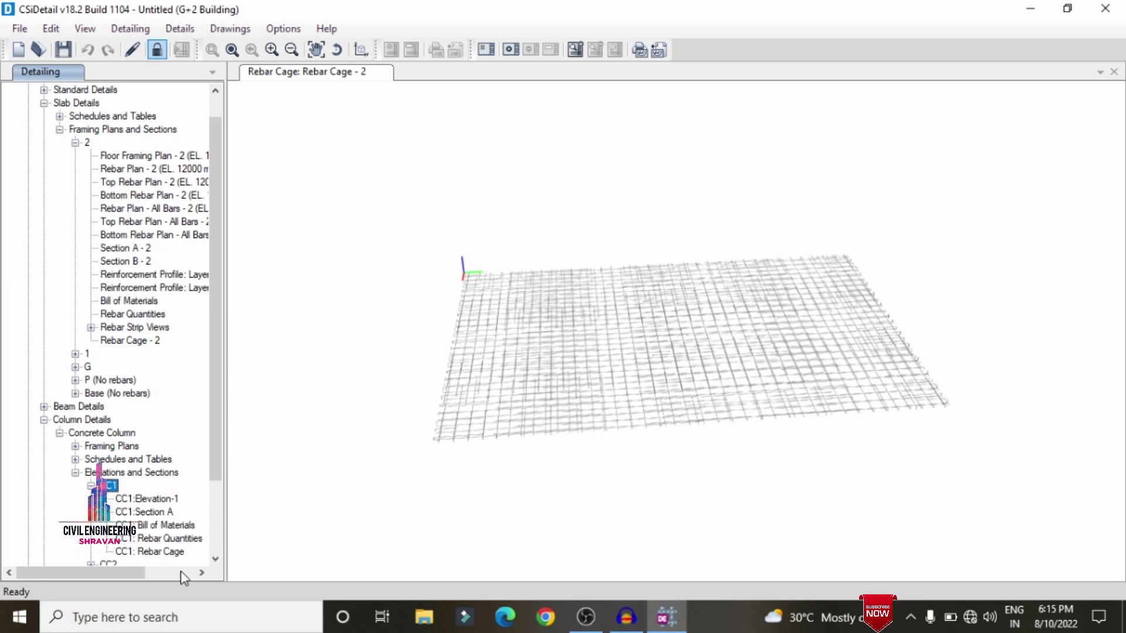
double_click(159, 553)
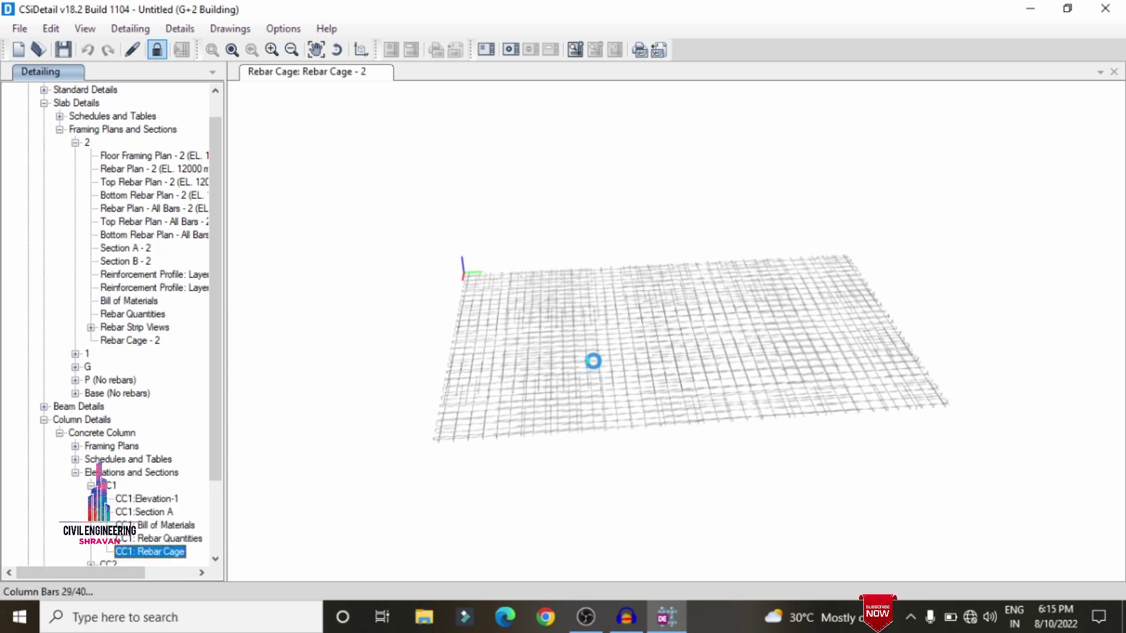
- Browse beam 1CB2 on level P, viewing Sections A and B, then open its Rebar Cage
middle_drag(685, 226, 648, 397)
scroll(76, 504, down, 3)
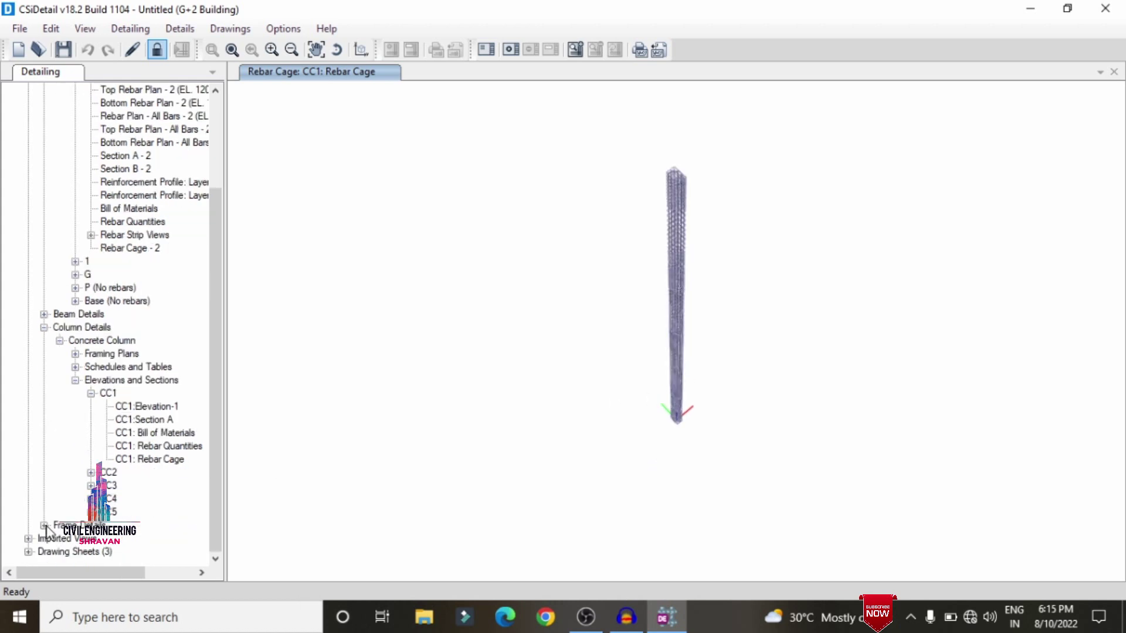
click(44, 314)
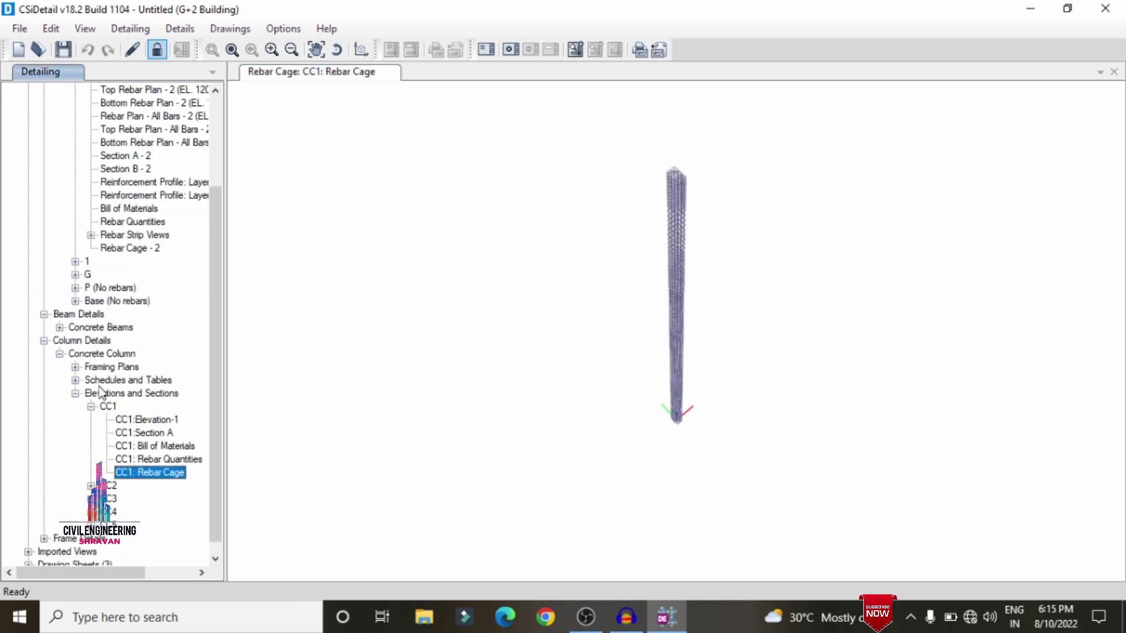
click(59, 327)
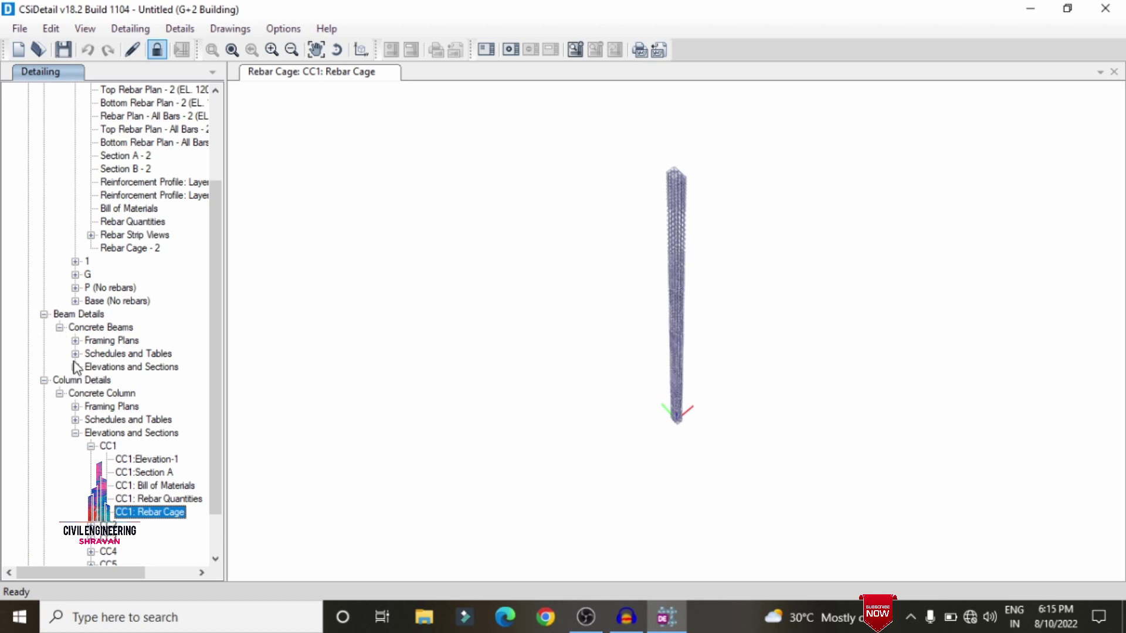
click(75, 368)
click(91, 419)
click(106, 446)
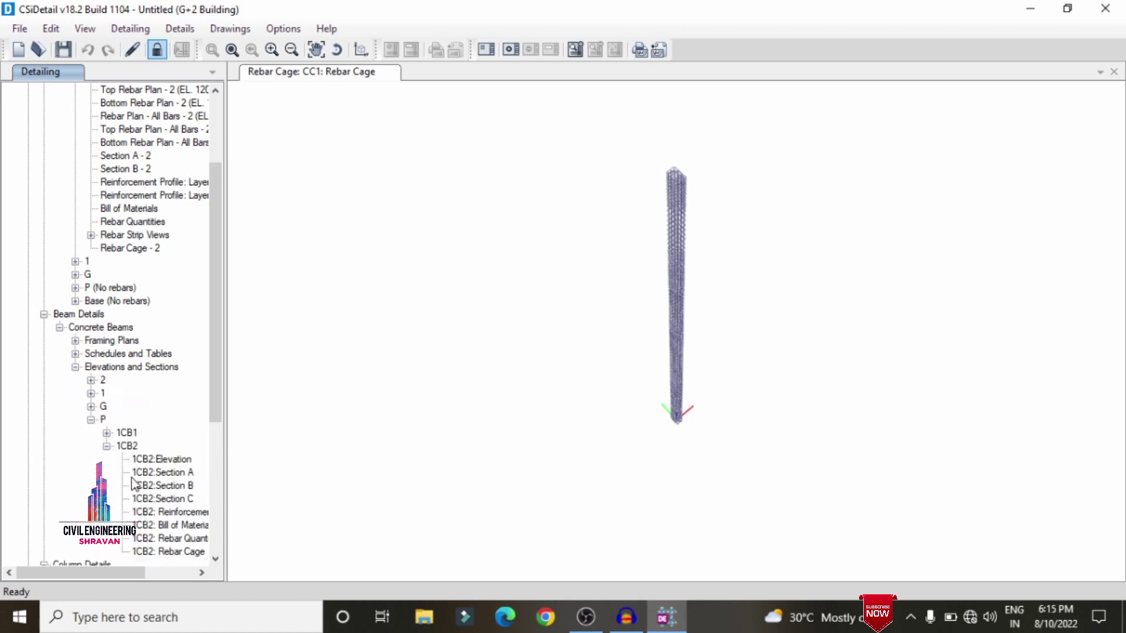
click(164, 472)
click(174, 487)
scroll(143, 457, down, 4)
click(158, 394)
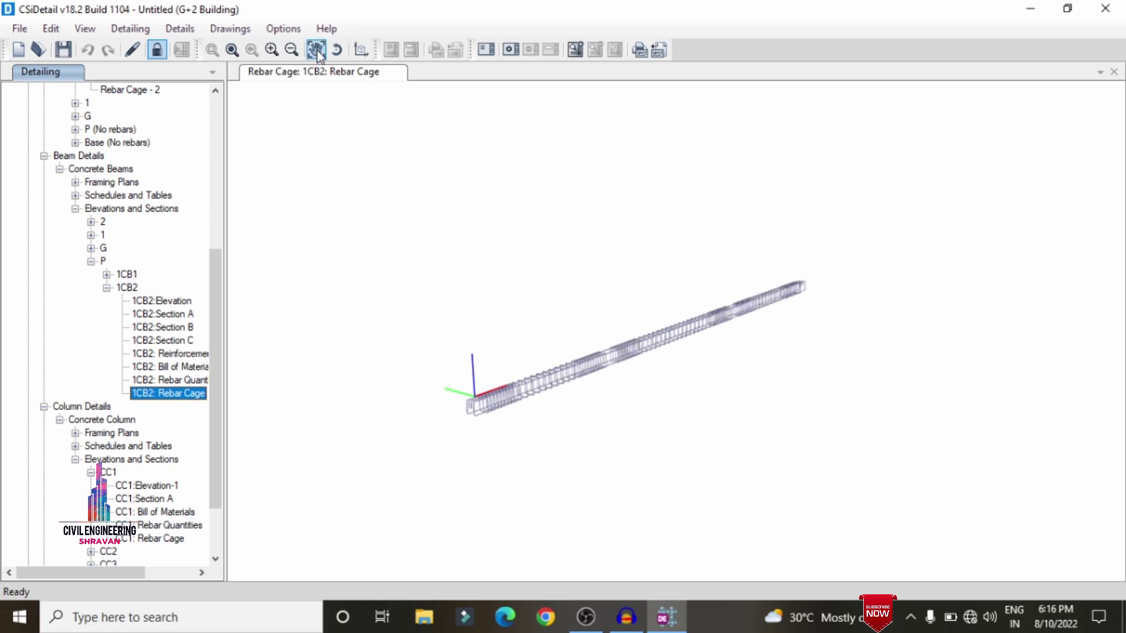
- Show the building in CSiDetail Viewer maximized, orbiting and zooming the 3D model
click(360, 53)
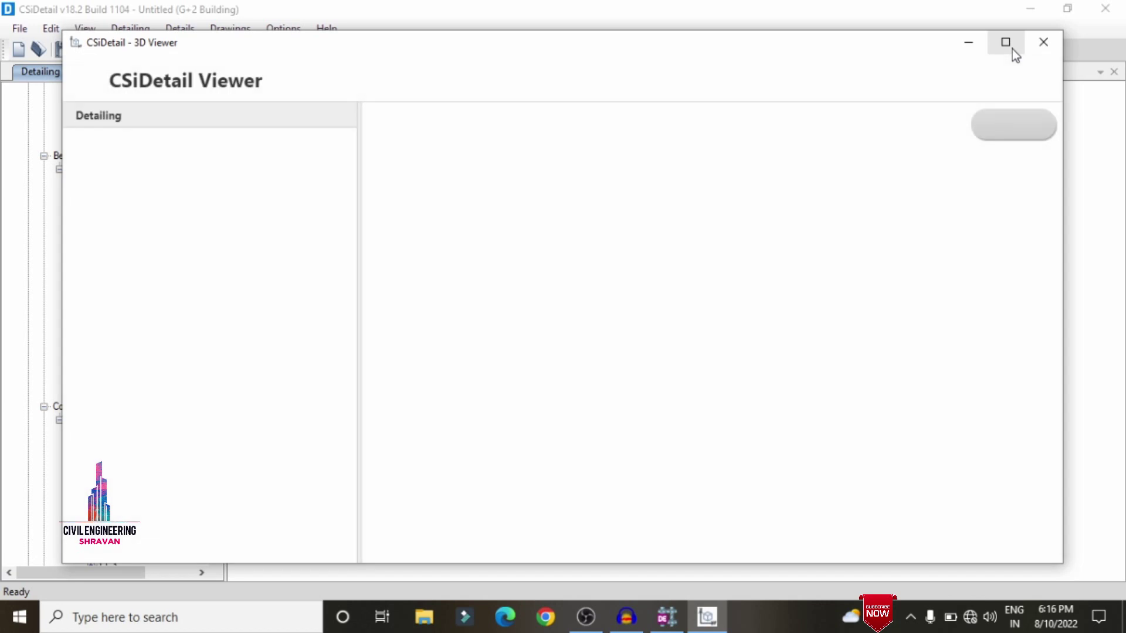
click(1011, 47)
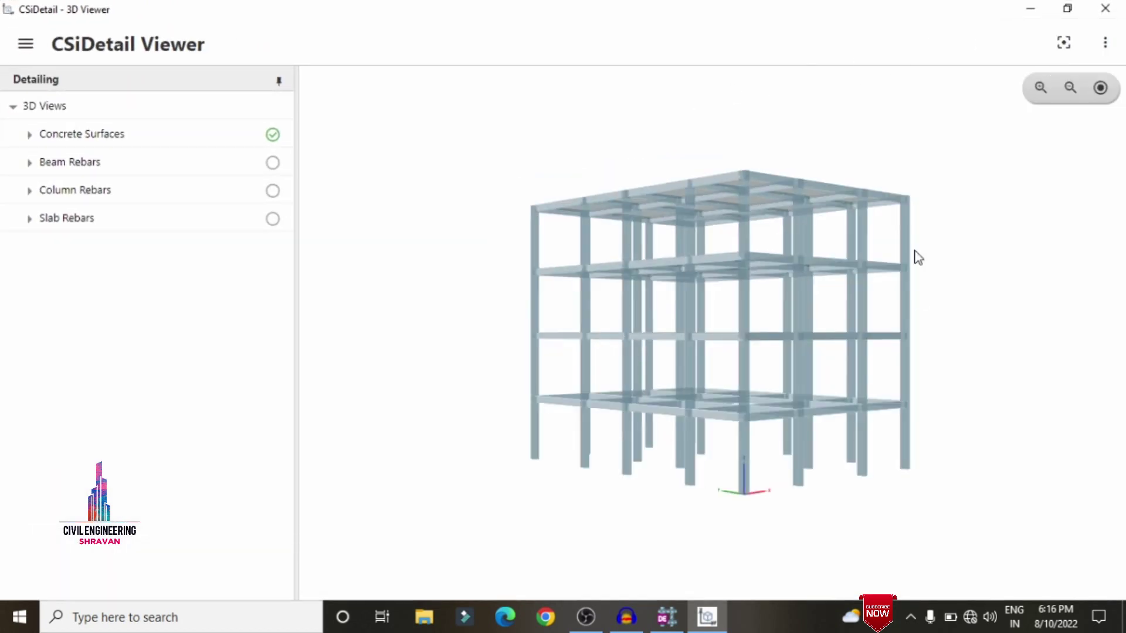
drag(804, 189, 1016, 251)
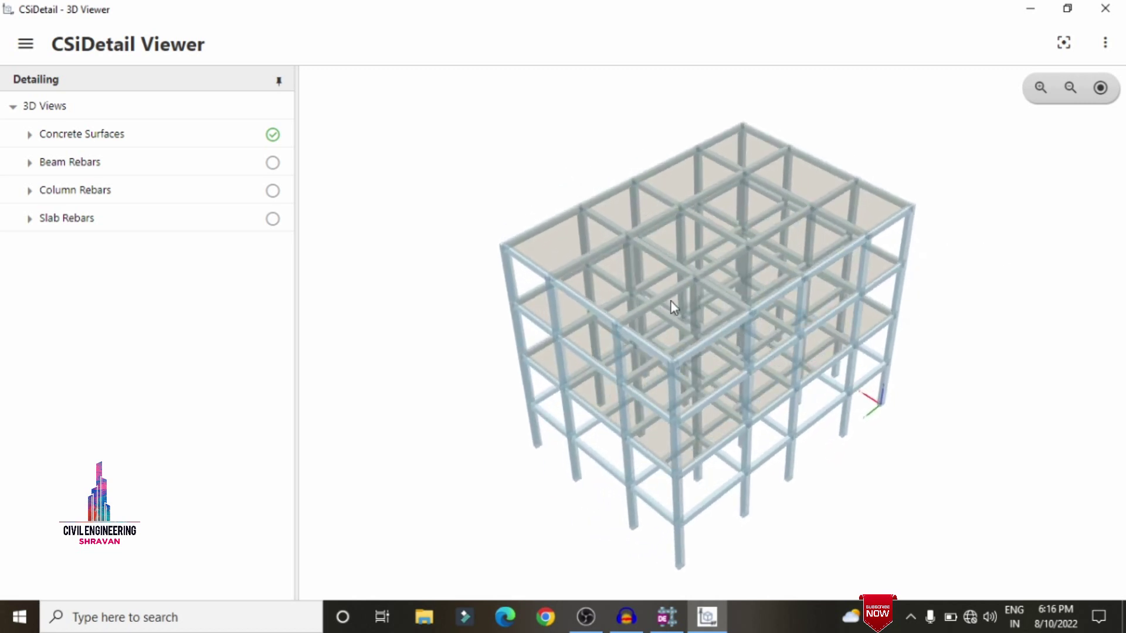
scroll(789, 278, up, 10)
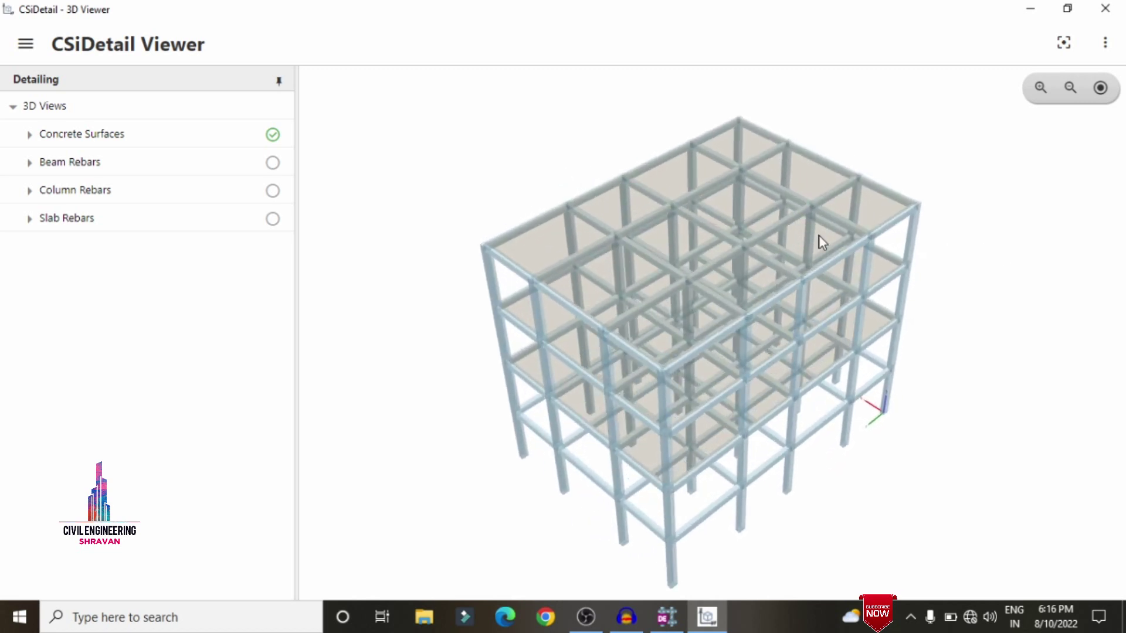
scroll(822, 258, up, 10)
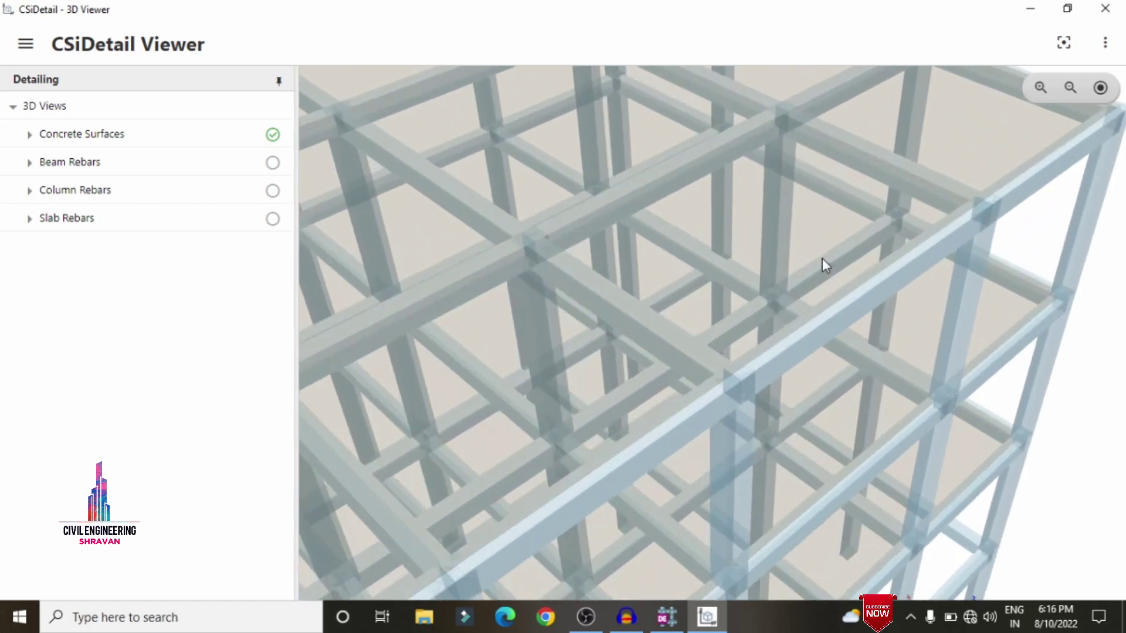
scroll(819, 346, down, 15)
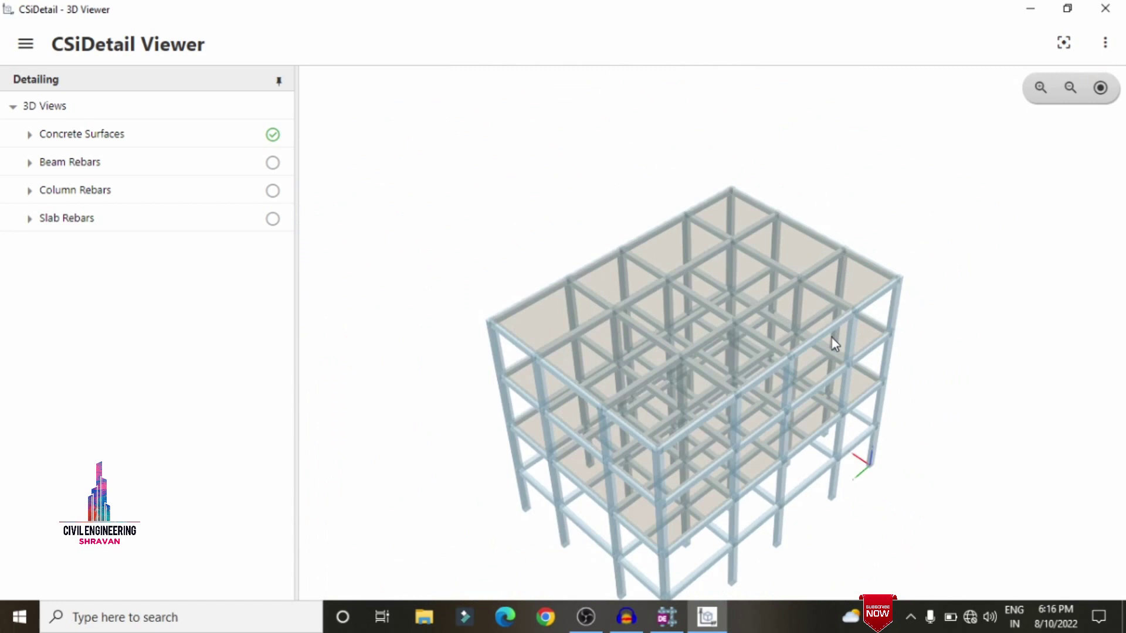
scroll(835, 343, down, 3)
drag(814, 526, 791, 537)
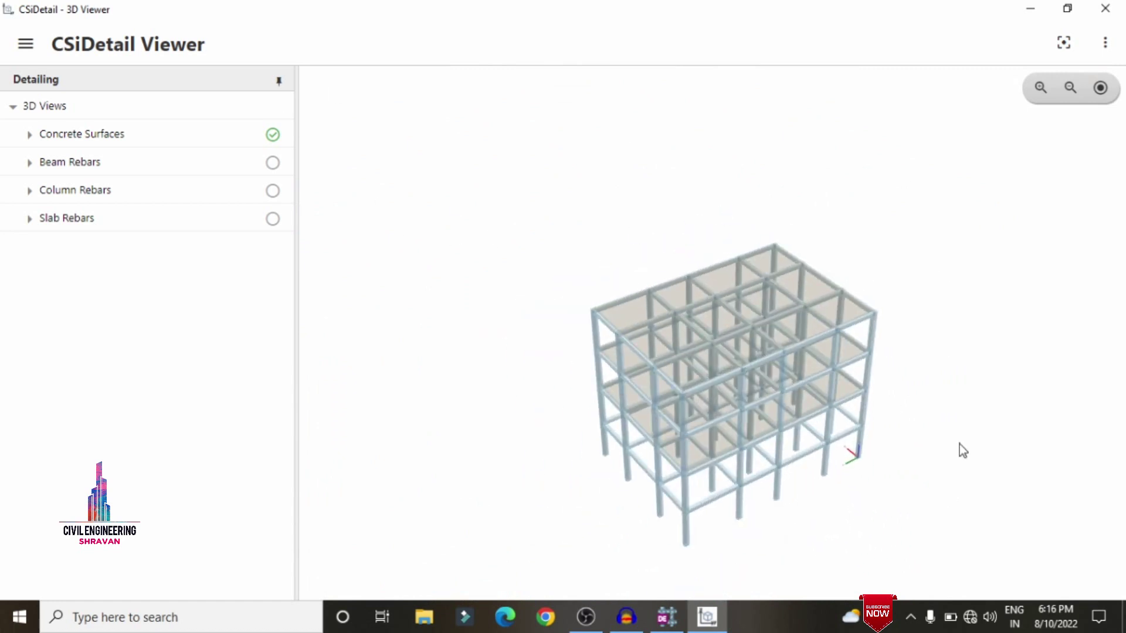
click(1105, 43)
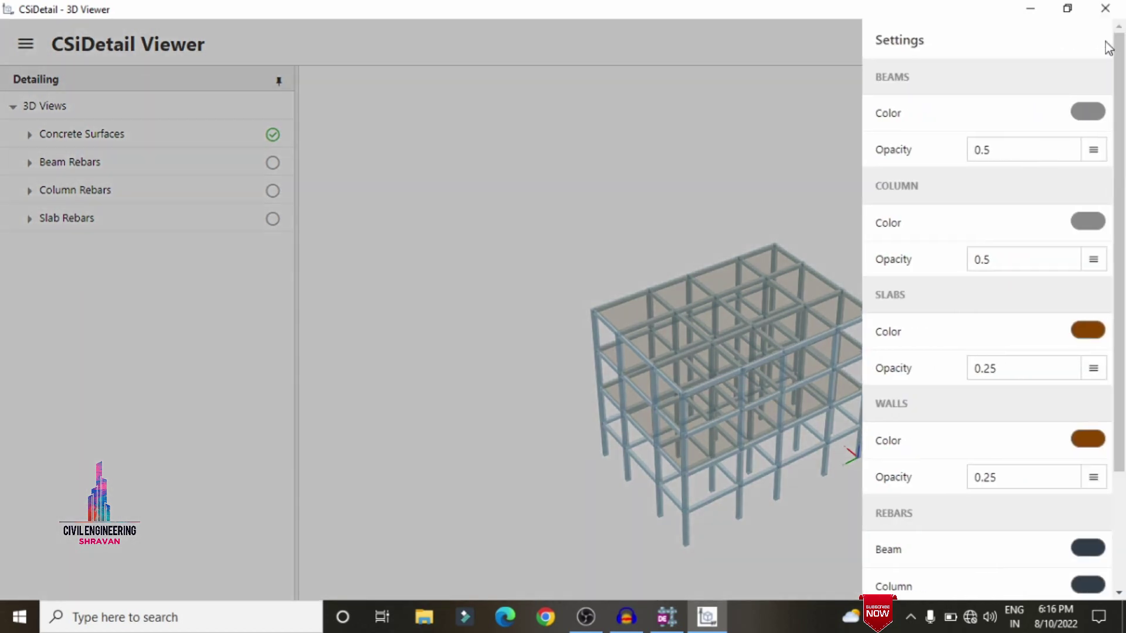
- Change the Slabs Color to red-orange and orbit the building through several angles
click(1089, 332)
click(772, 404)
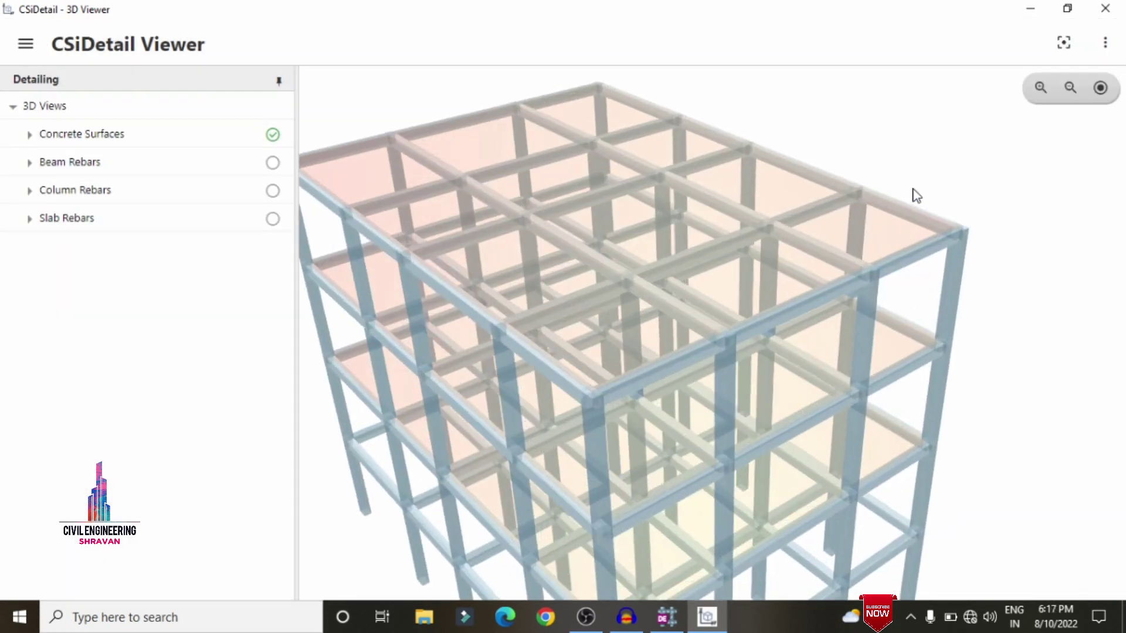
drag(913, 194, 1100, 332)
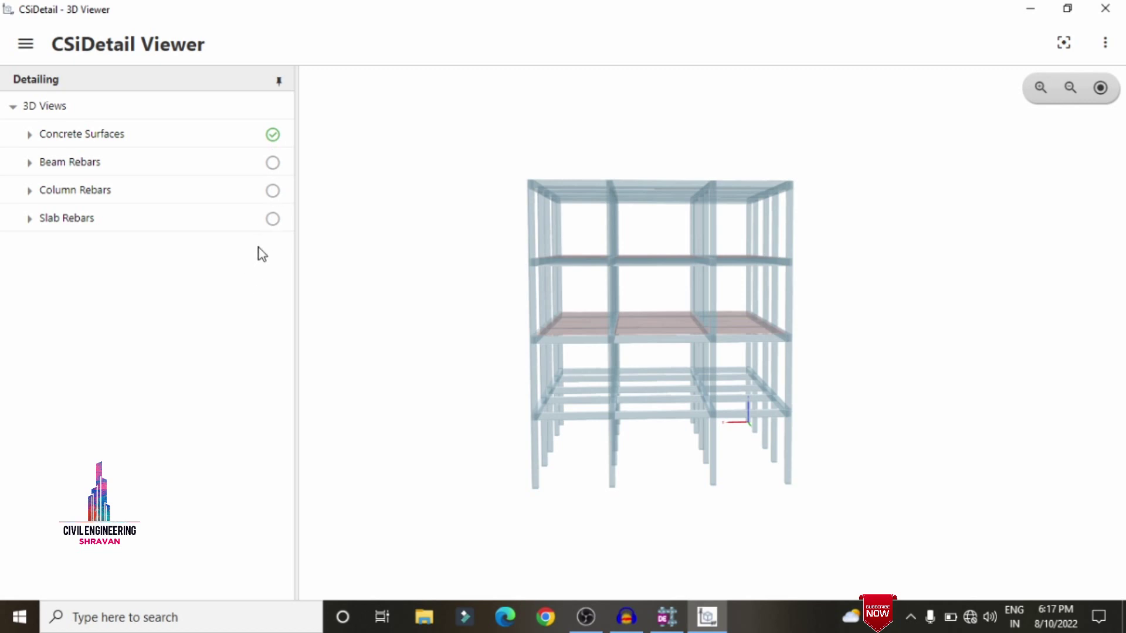
- Hide the concrete surfaces and turn on only the Beam Rebars layer
click(272, 136)
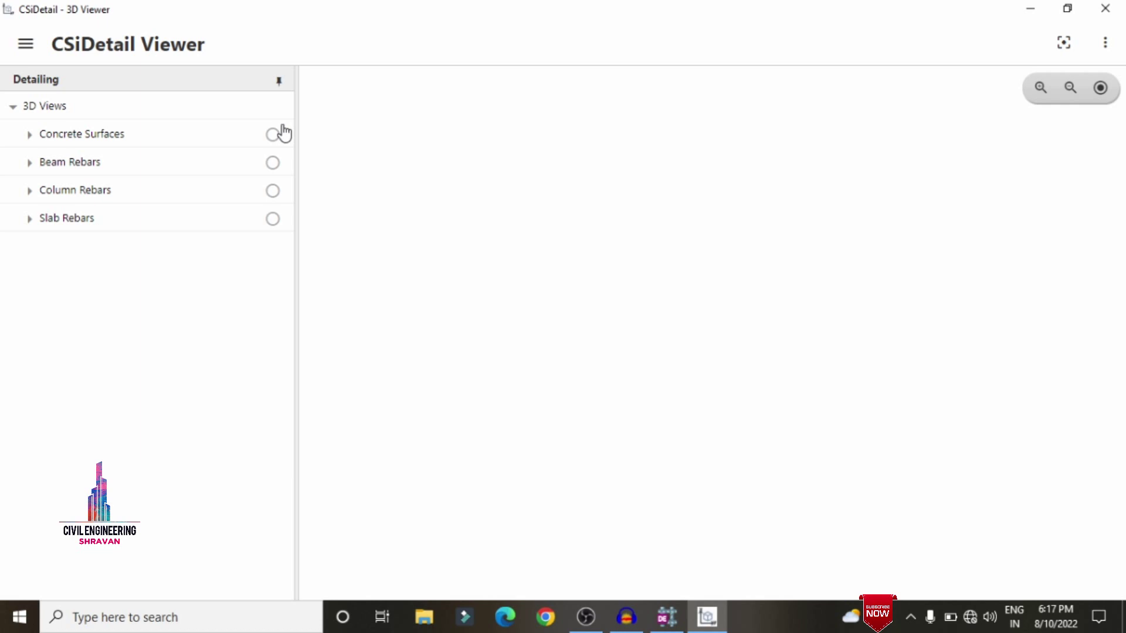
click(271, 164)
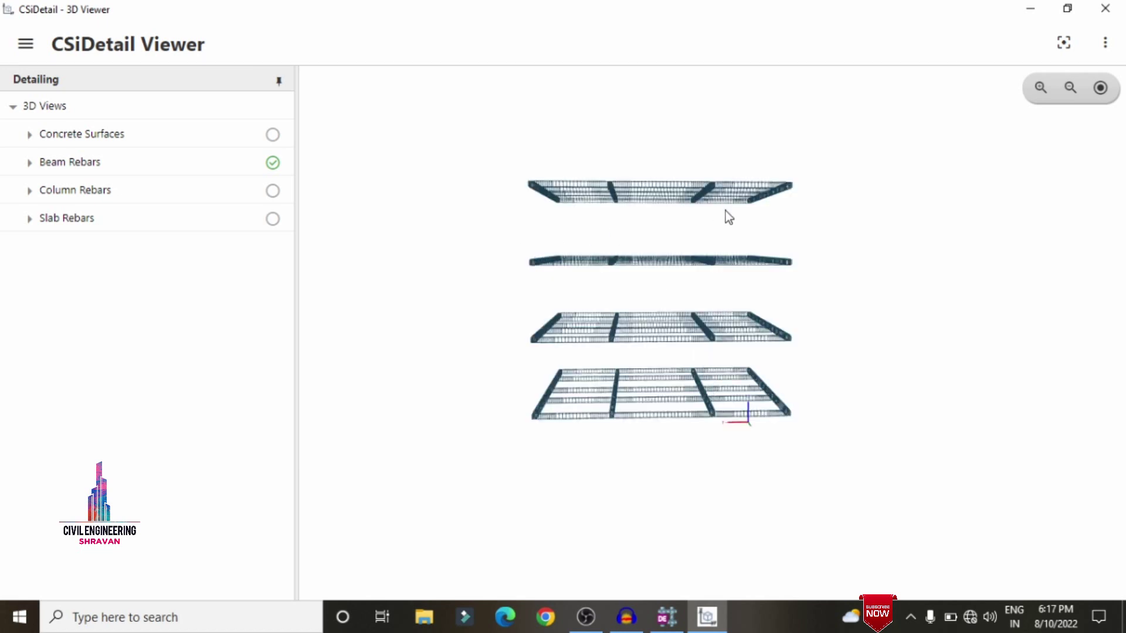
scroll(722, 387, up, 5)
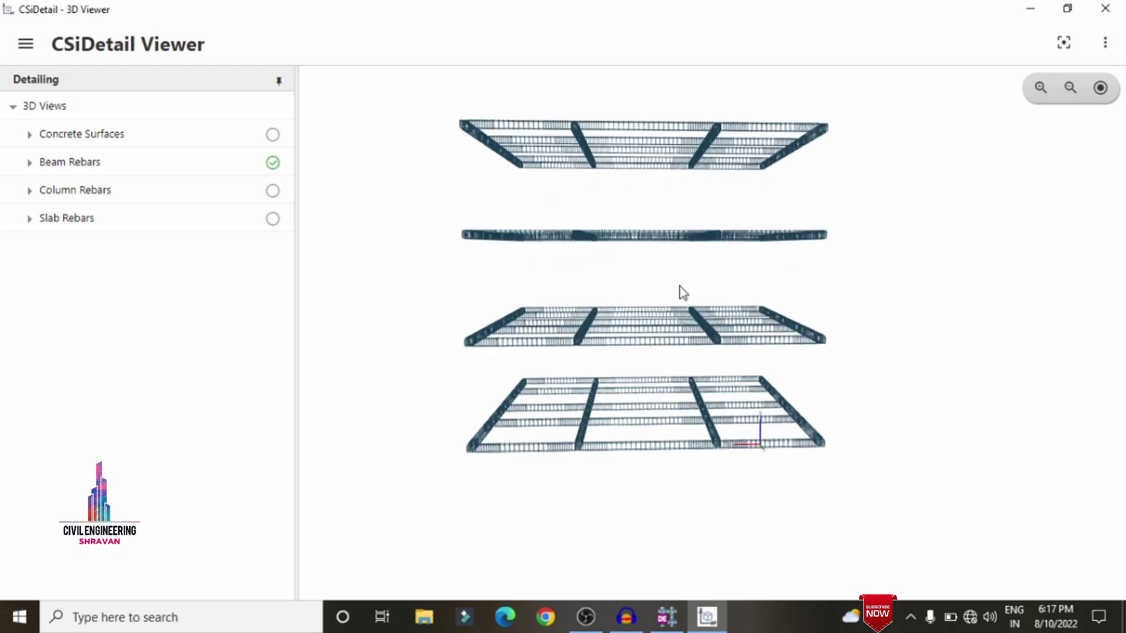
scroll(680, 274, up, 3)
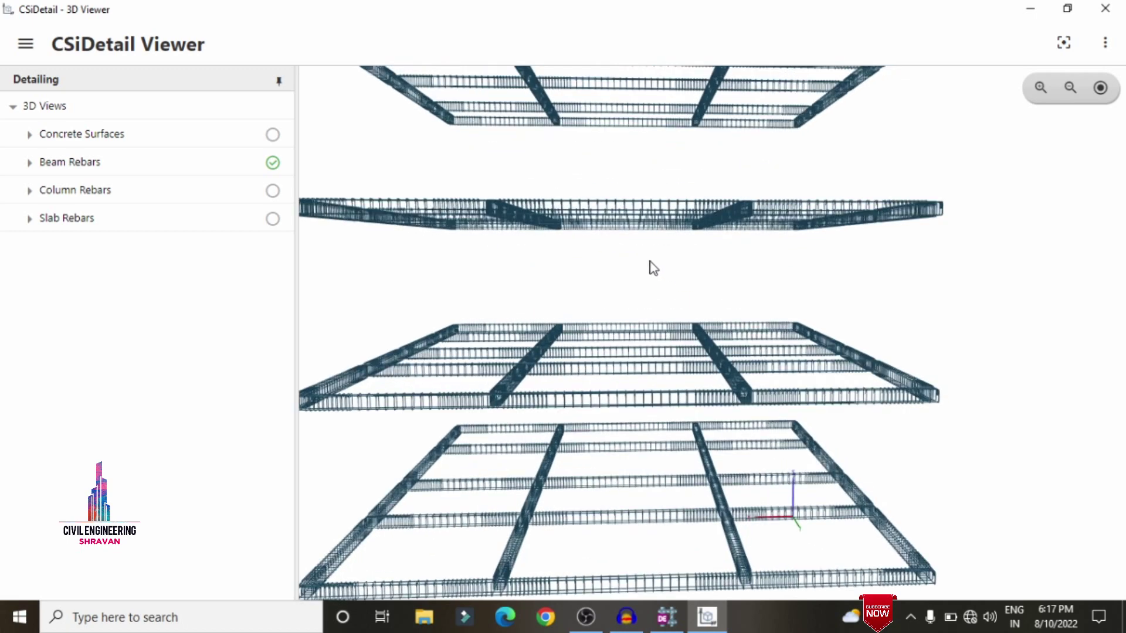
scroll(487, 285, up, 3)
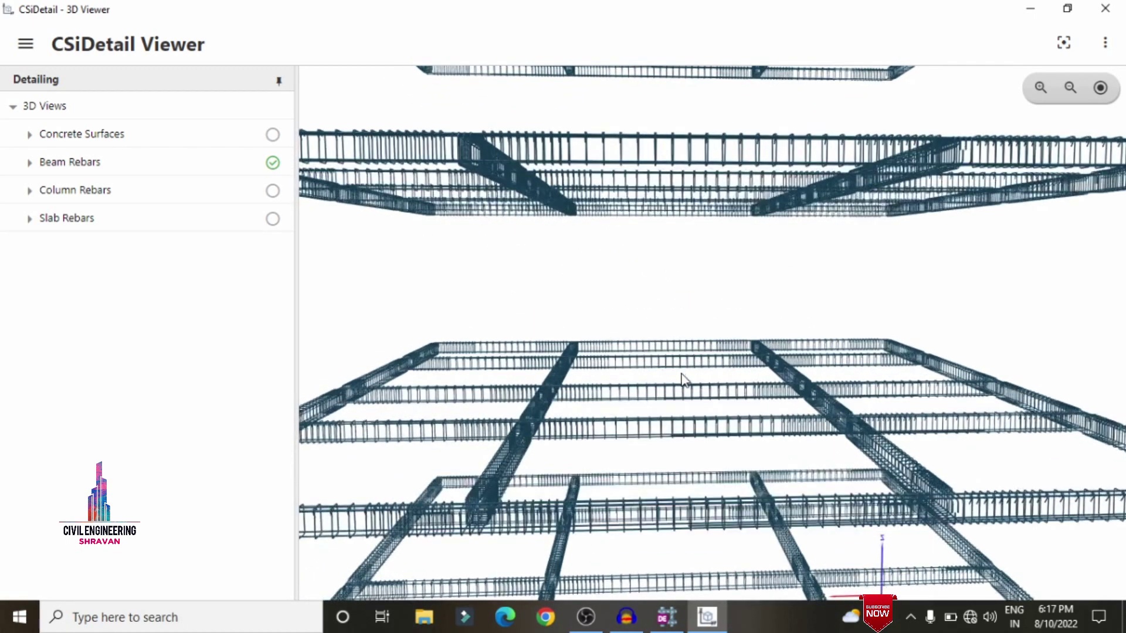
scroll(683, 378, up, 2)
scroll(663, 387, up, 5)
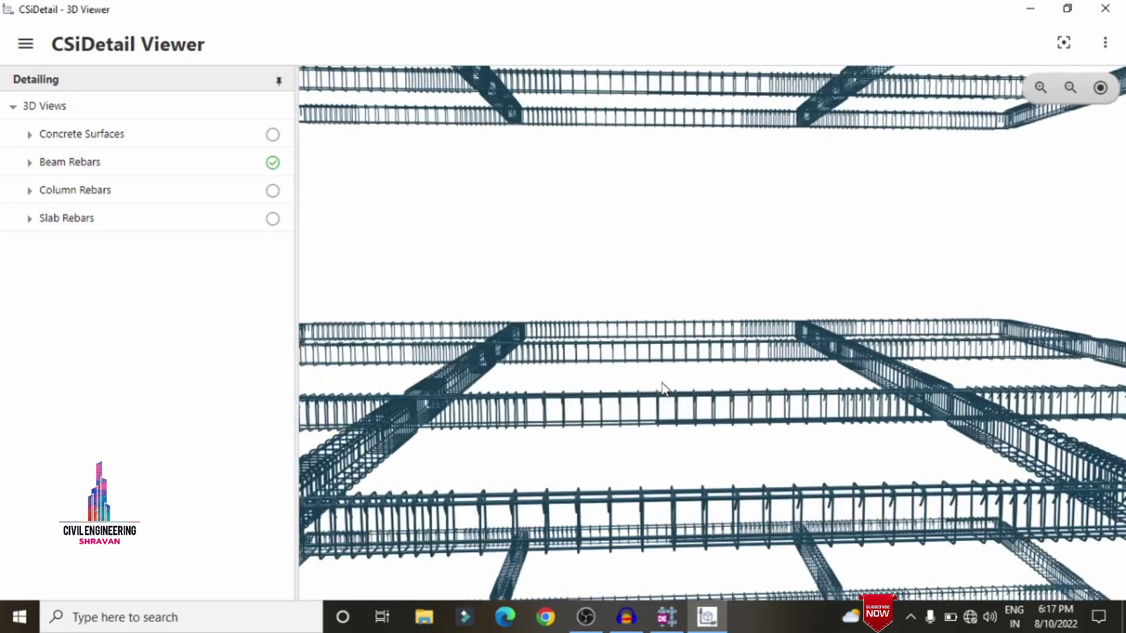
scroll(662, 385, up, 5)
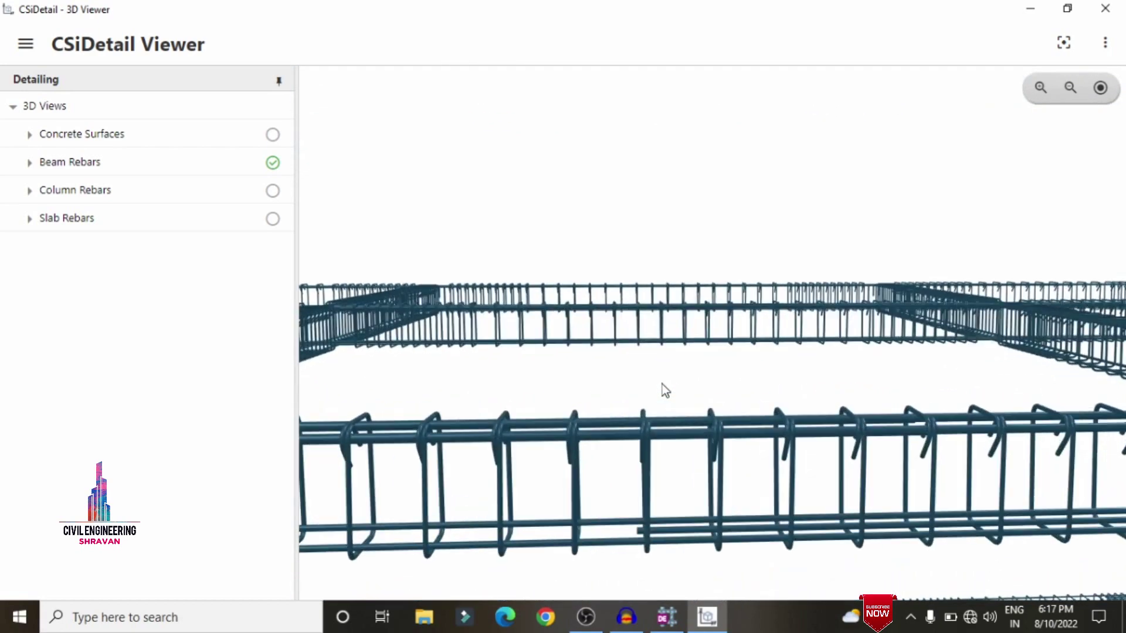
scroll(690, 285, down, 5)
scroll(689, 286, up, 3)
scroll(691, 287, down, 2)
scroll(691, 288, down, 8)
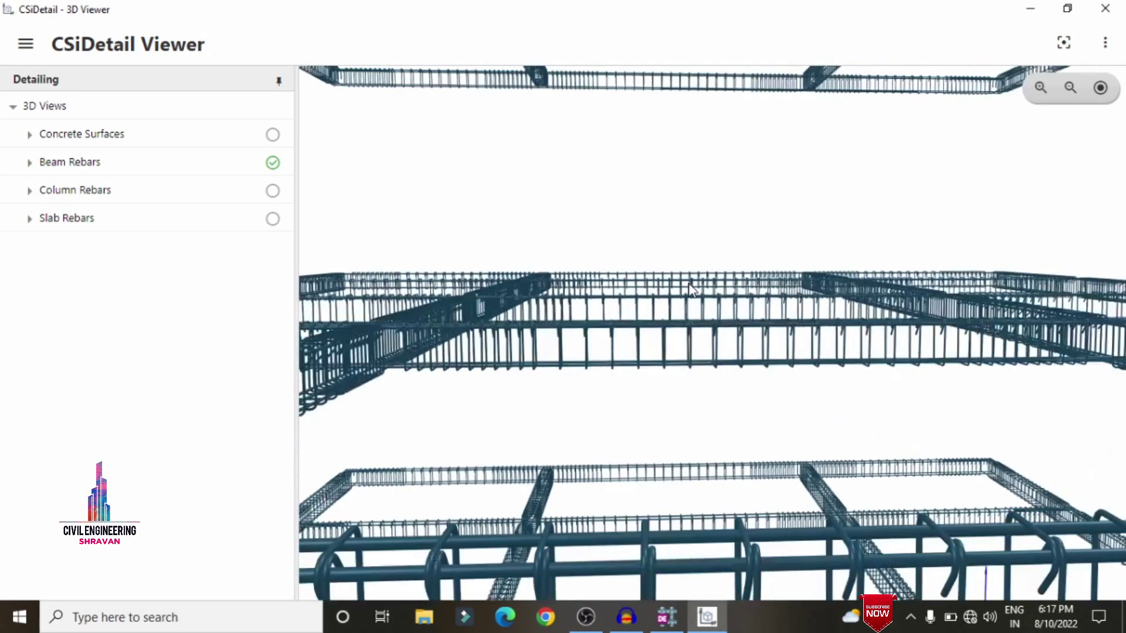
scroll(691, 291, down, 8)
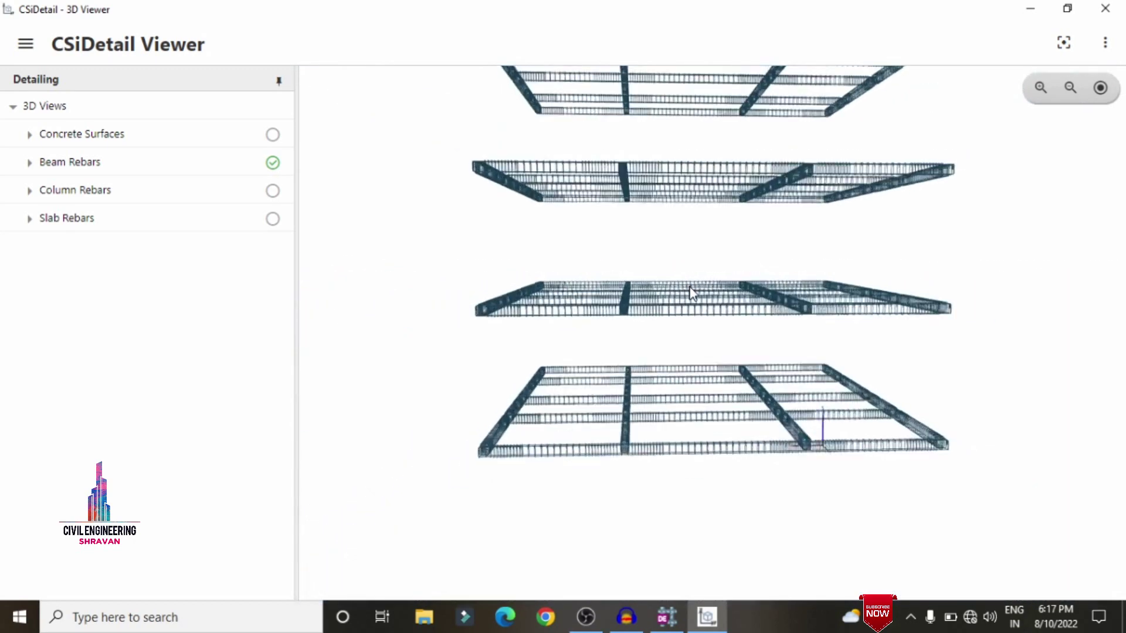
- Orbit and zoom the beam rebar grids from an oblique top view to a nearly edge-on view
drag(677, 248, 783, 261)
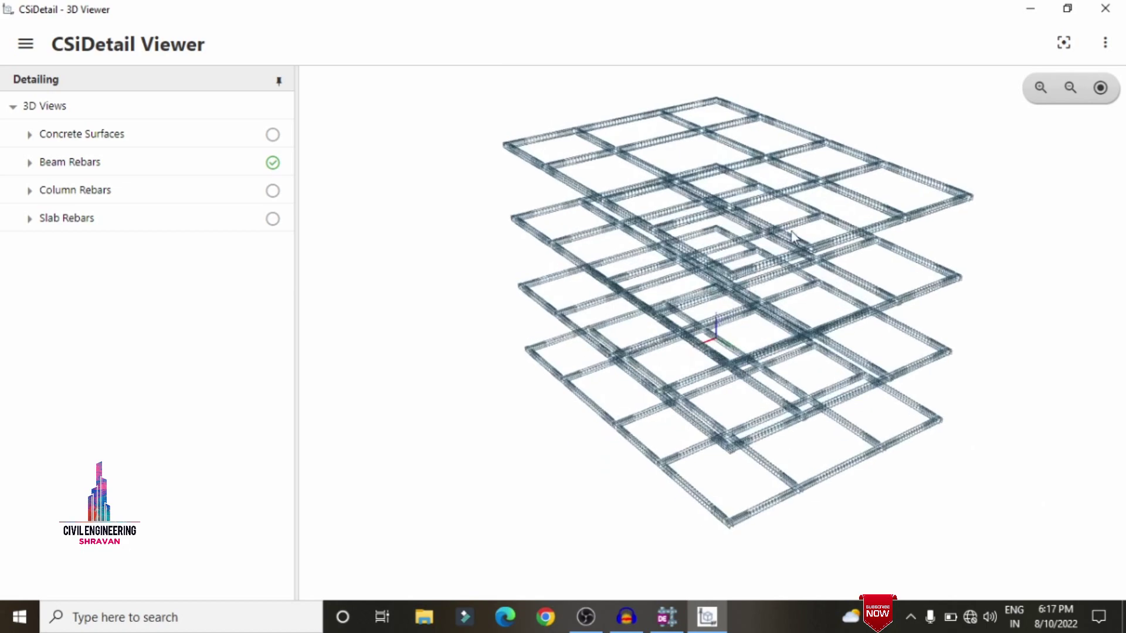
scroll(983, 188, up, 10)
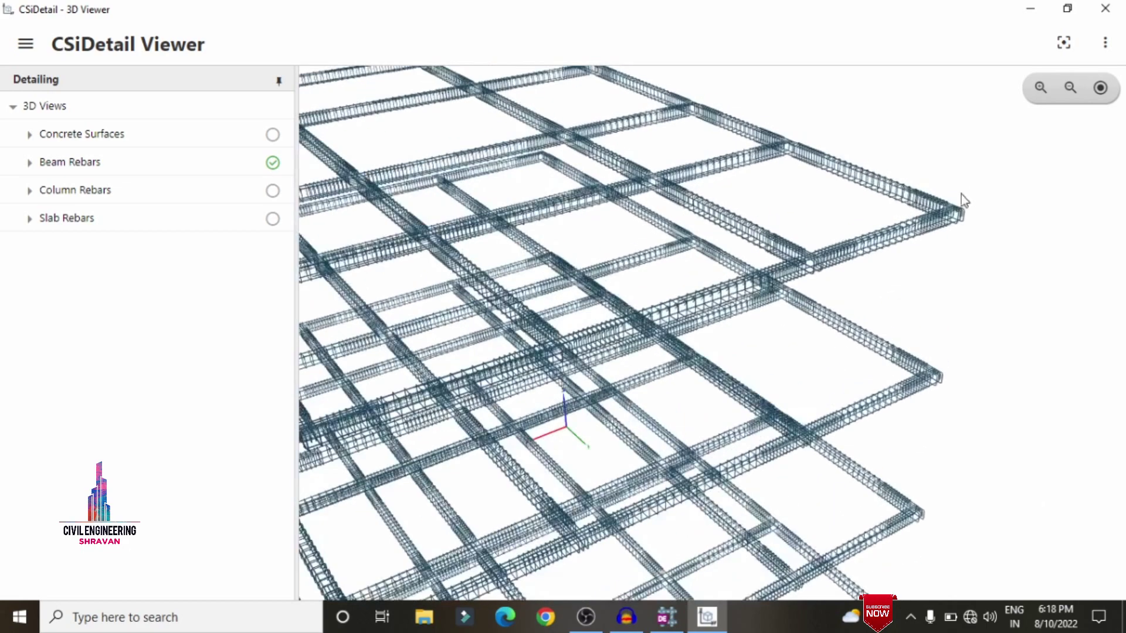
scroll(938, 212, up, 10)
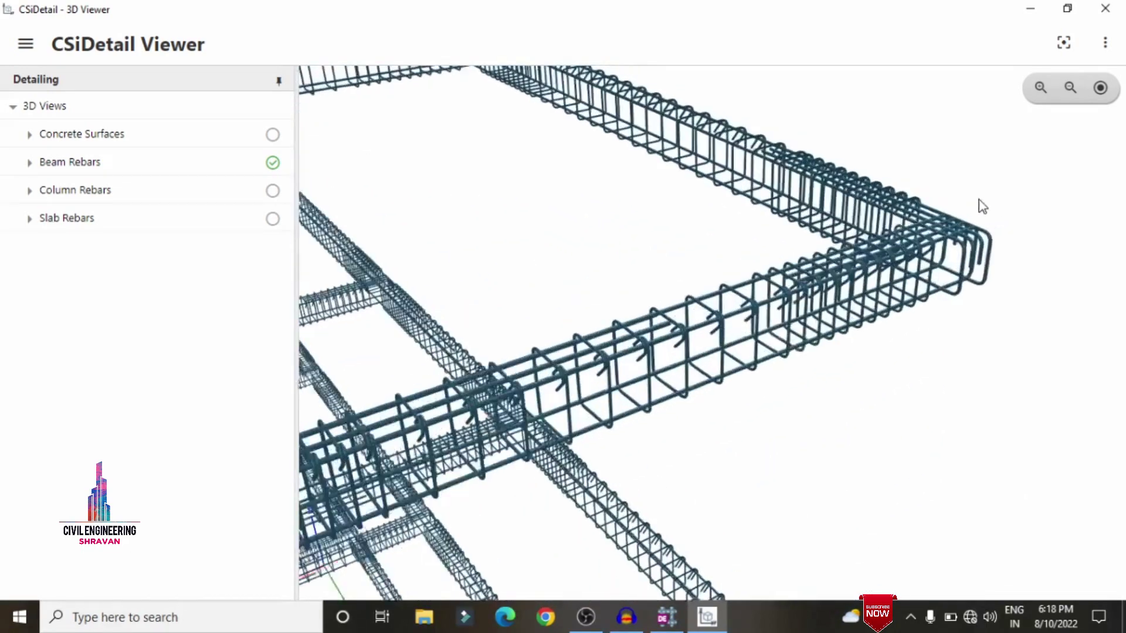
scroll(904, 222, down, 10)
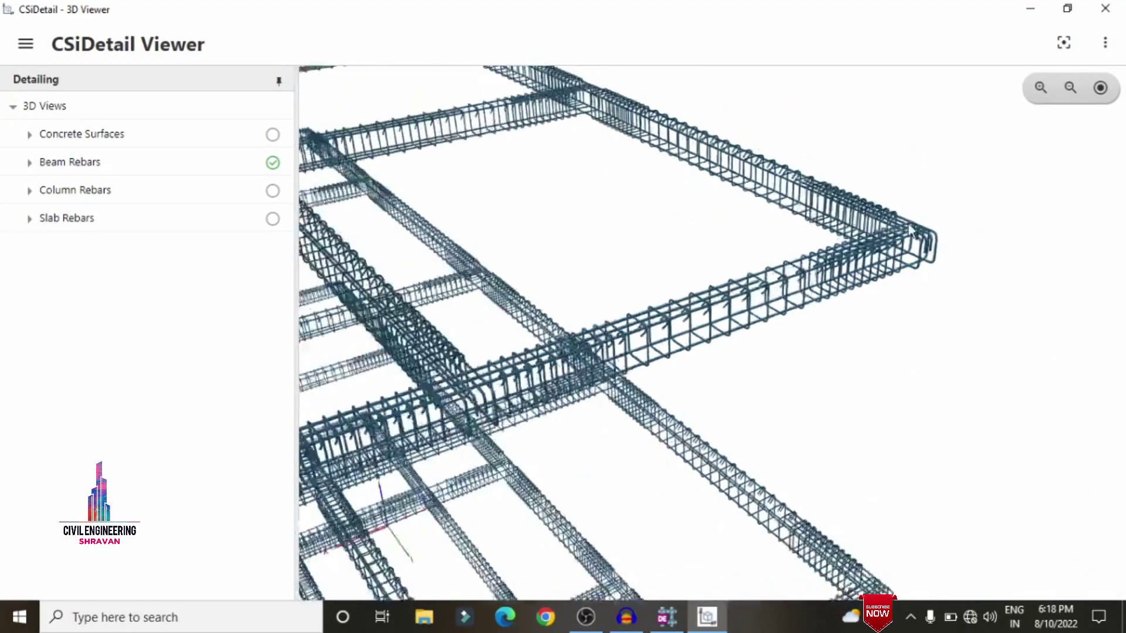
scroll(610, 375, up, 10)
scroll(606, 325, down, 10)
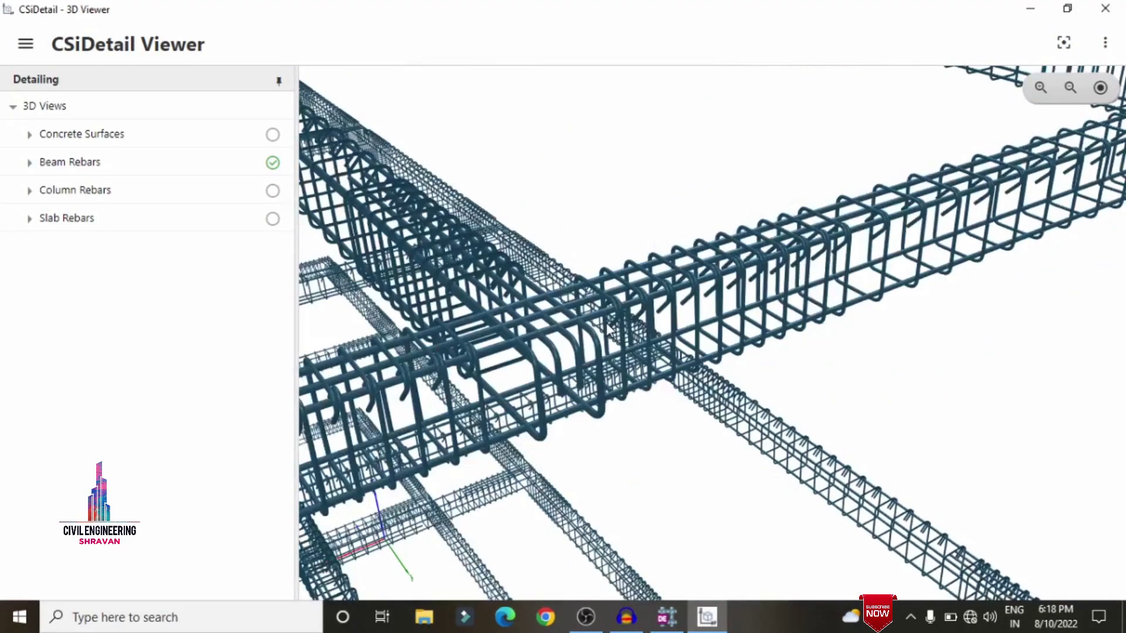
scroll(928, 266, down, 2)
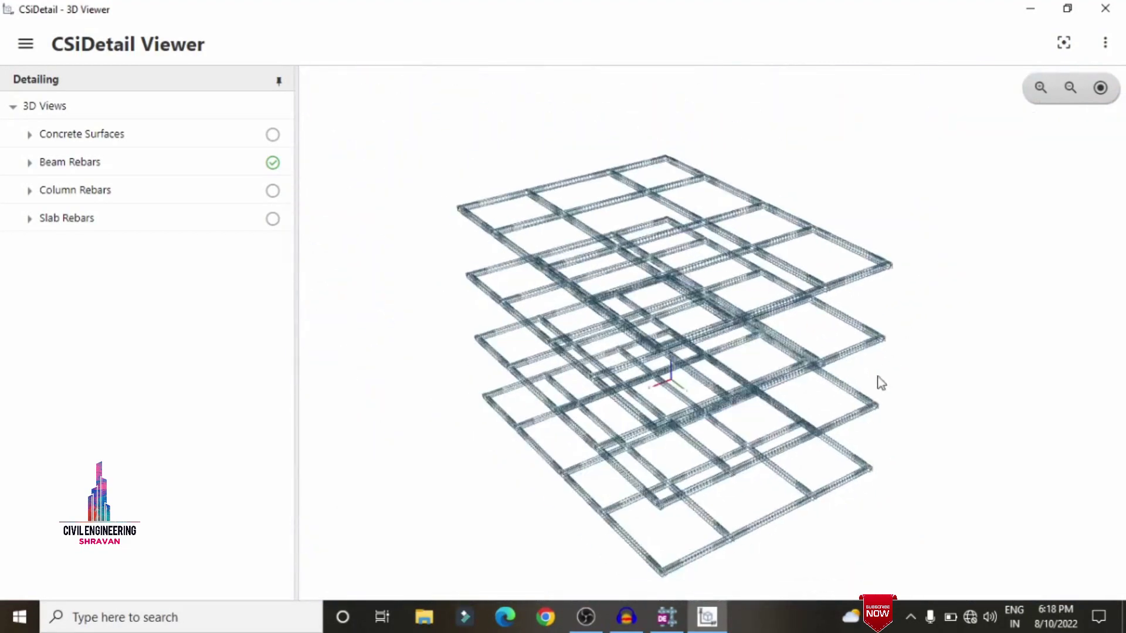
scroll(821, 469, up, 5)
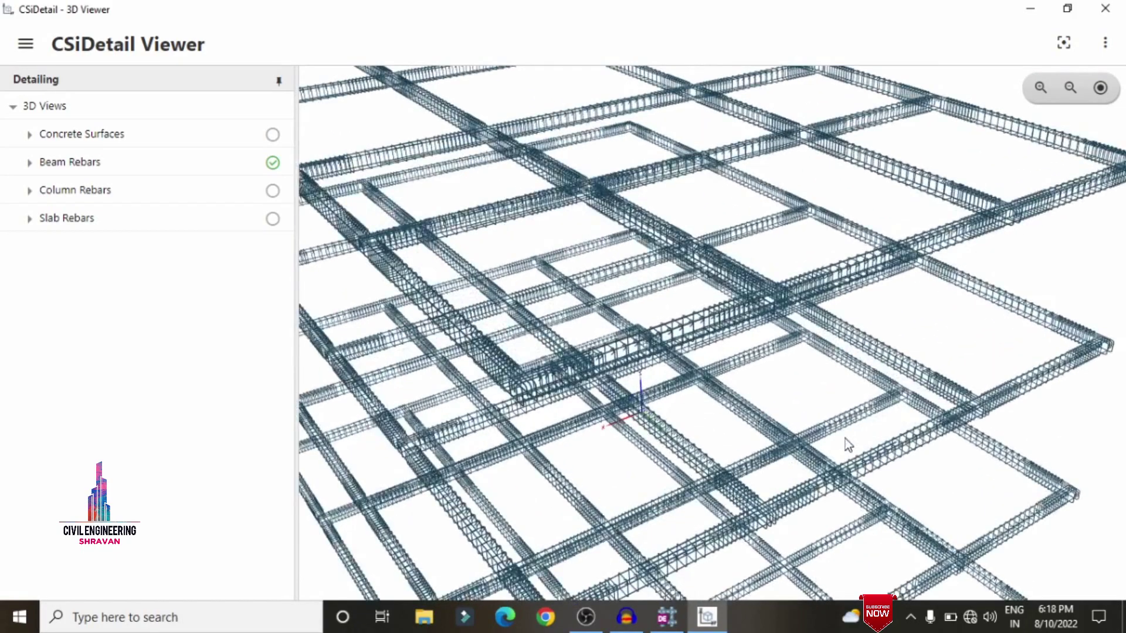
scroll(845, 439, down, 3)
scroll(846, 437, down, 4)
drag(844, 344, 1018, 452)
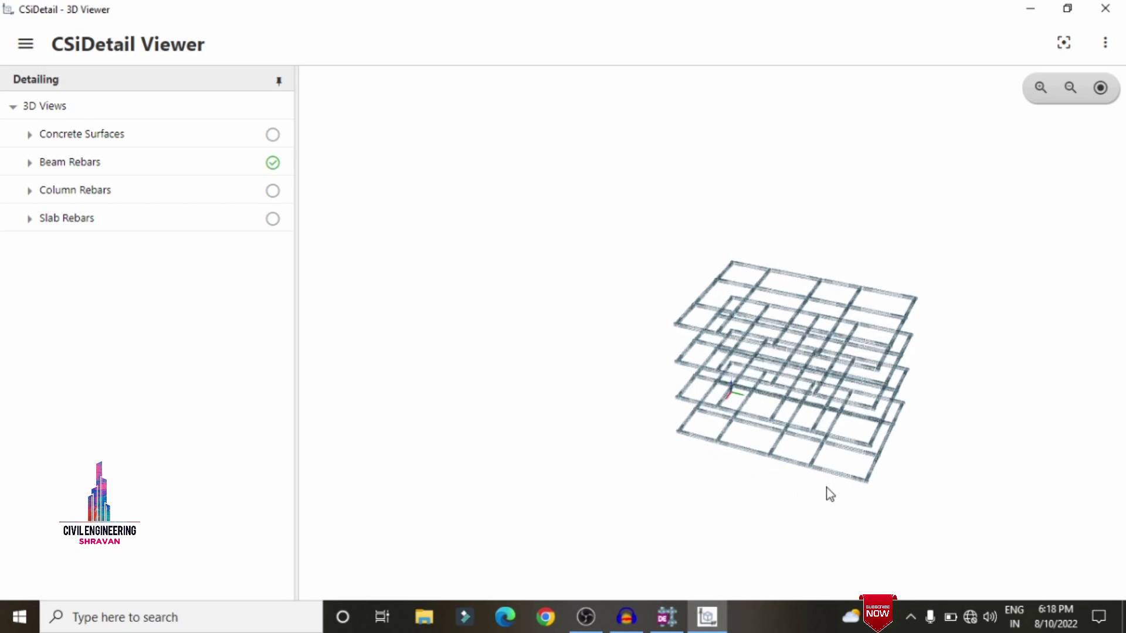
scroll(839, 498, up, 3)
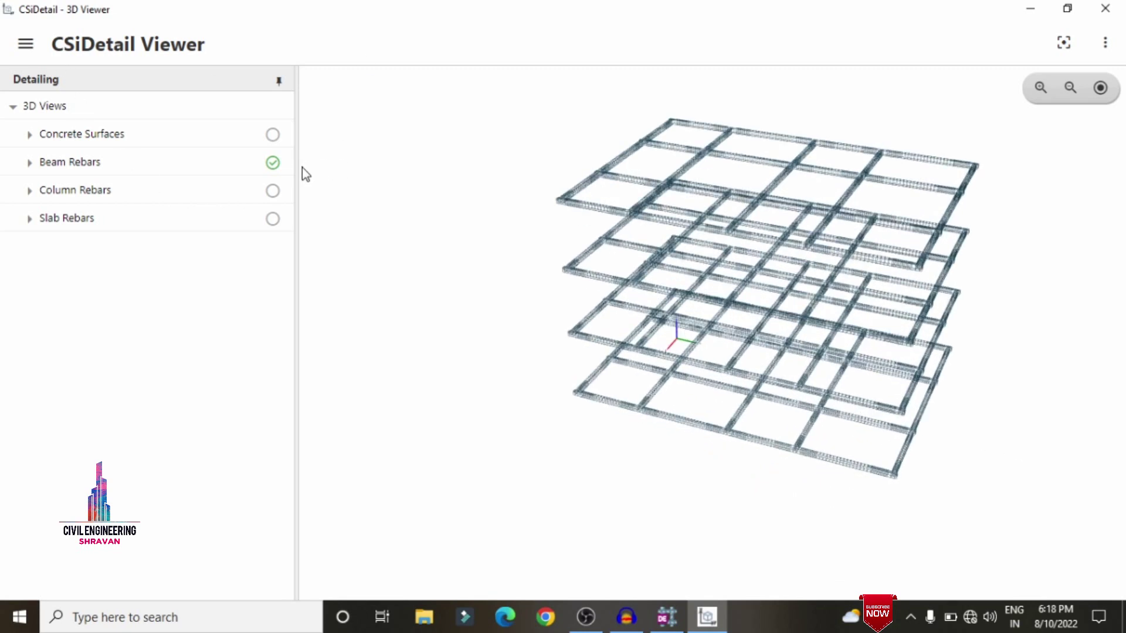
- Show only the column rebar cages, with beam rebars hidden, and zoom in from a top-down angle
click(273, 191)
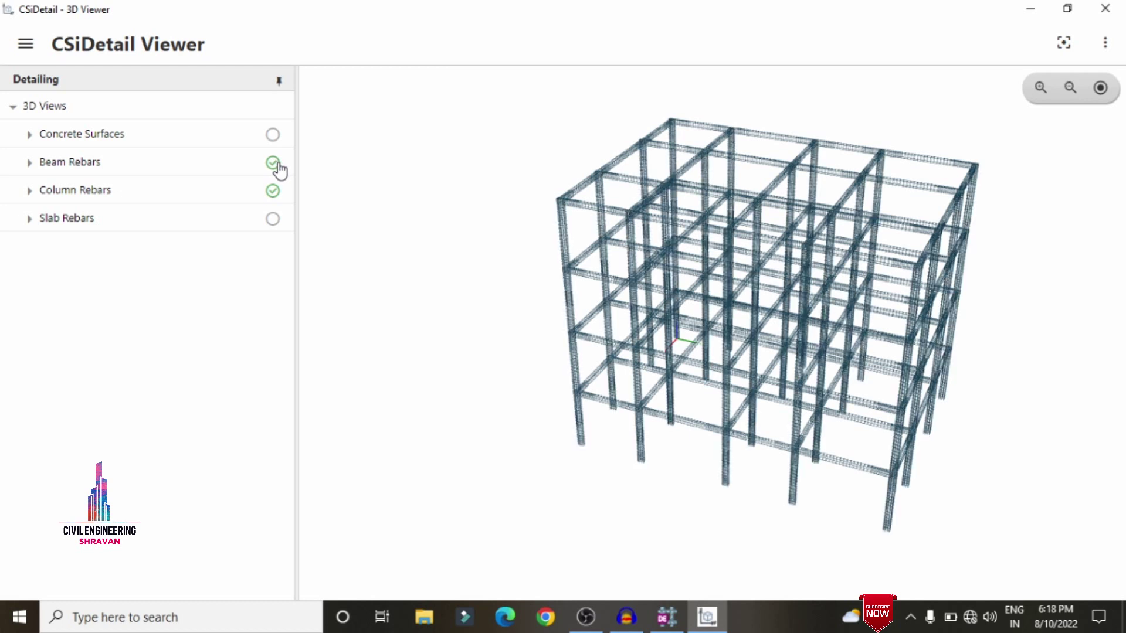
click(273, 164)
drag(1018, 342, 745, 362)
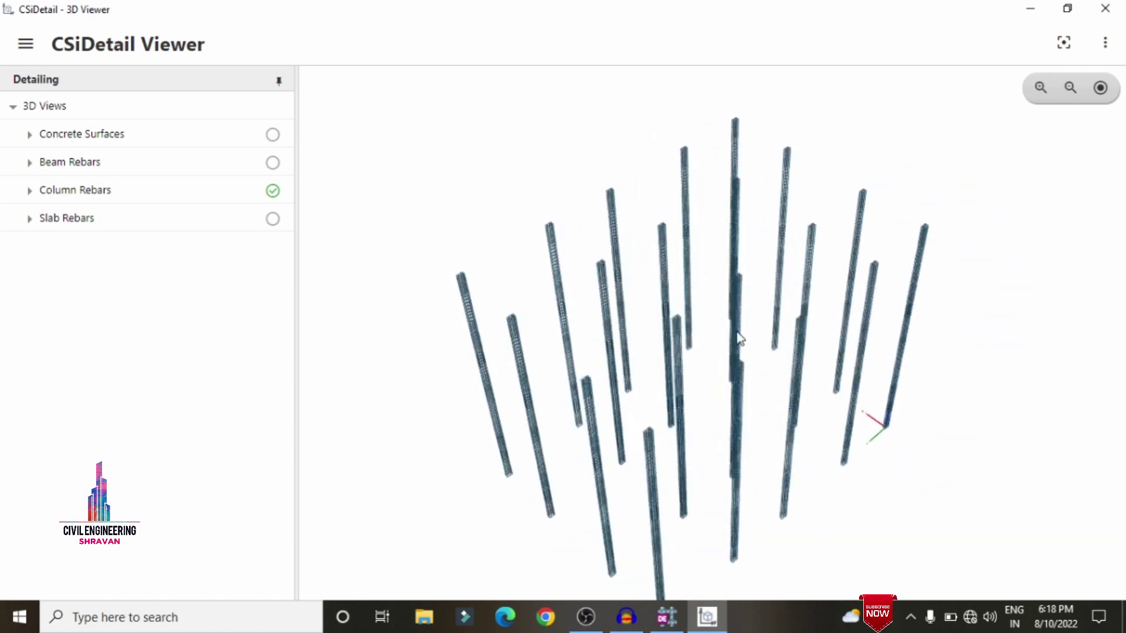
drag(770, 274, 783, 241)
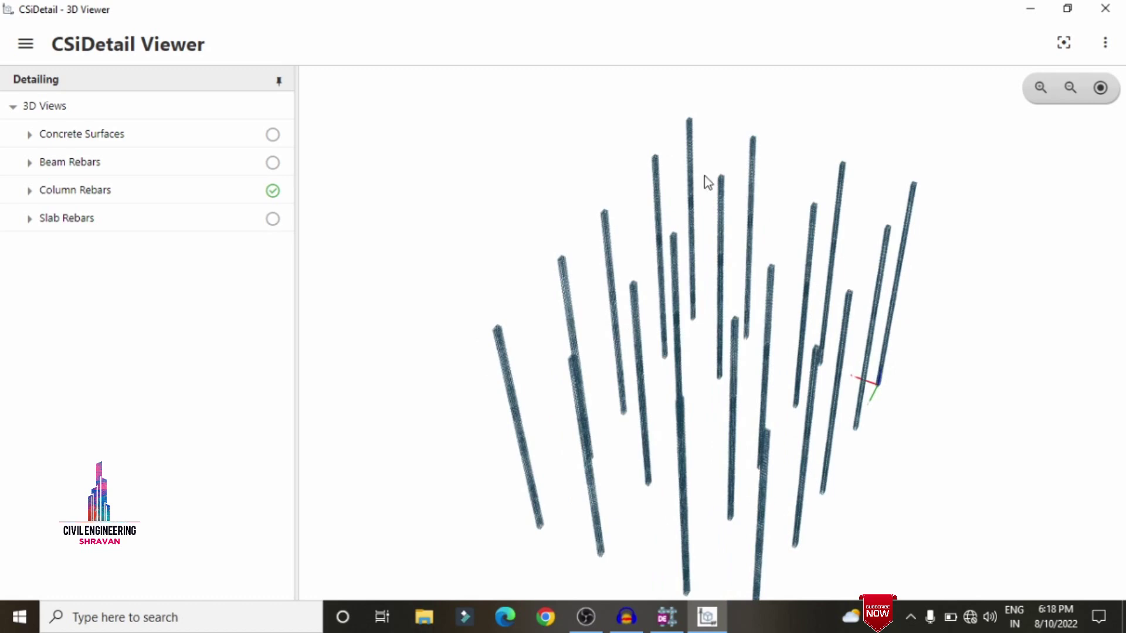
scroll(710, 177, up, 6)
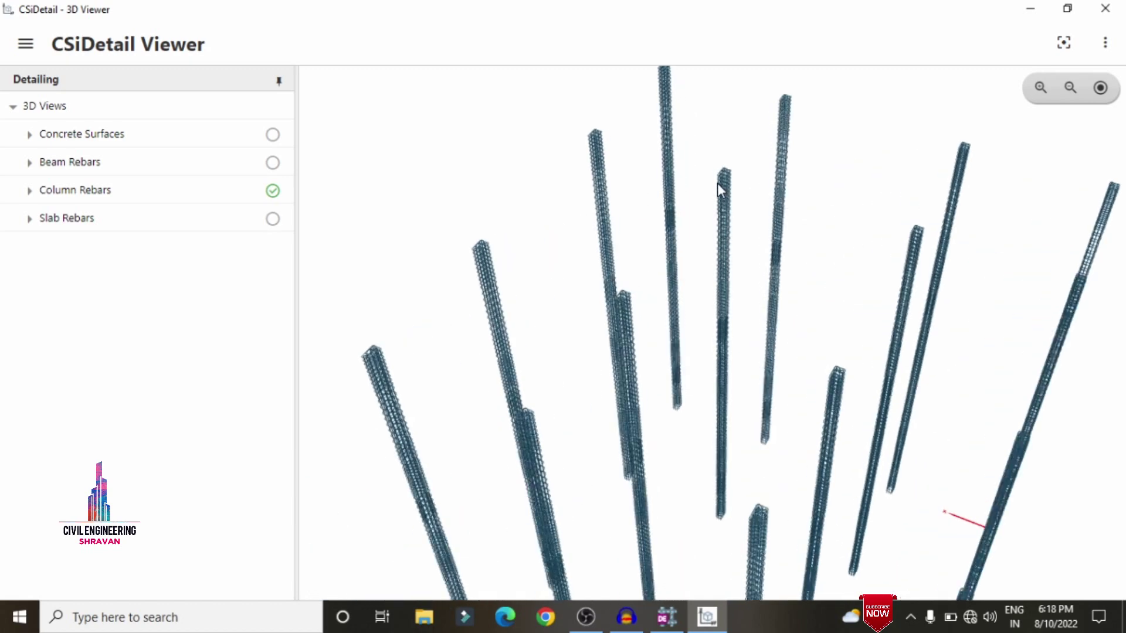
scroll(713, 156, up, 8)
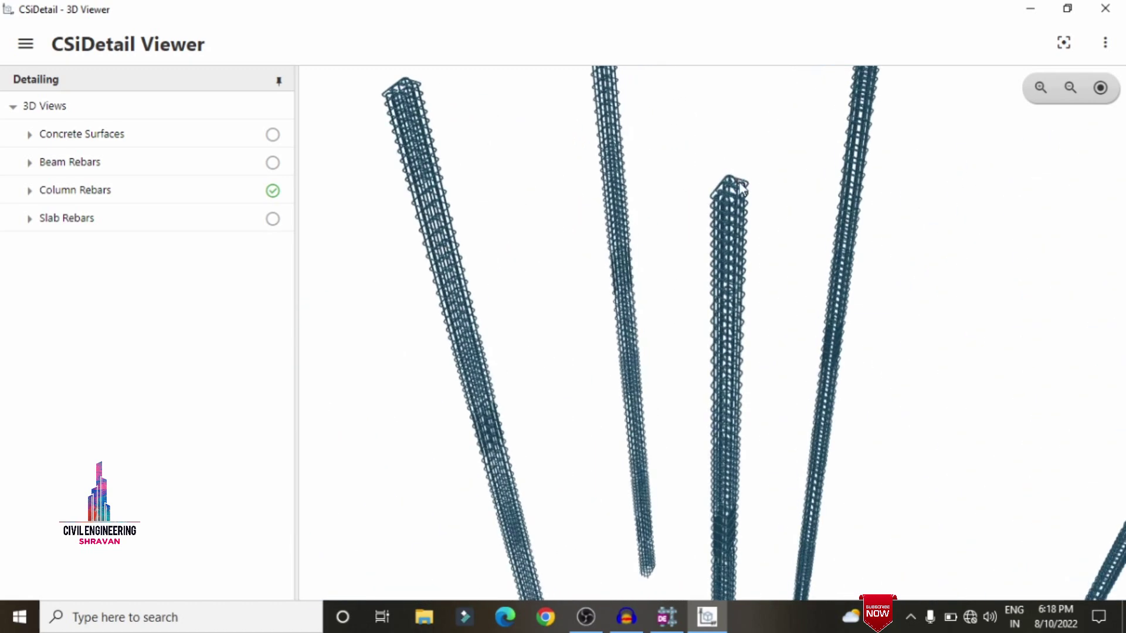
scroll(741, 189, up, 10)
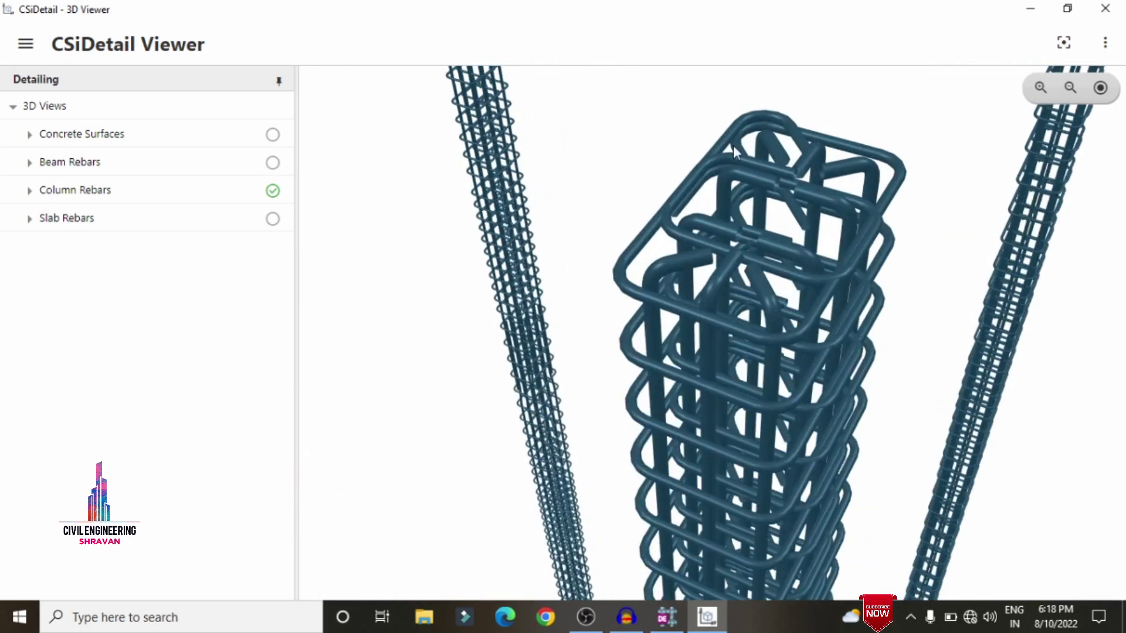
- Inspect the column ties and bars with all columns upright, then hide the column rebars
scroll(760, 367, down, 10)
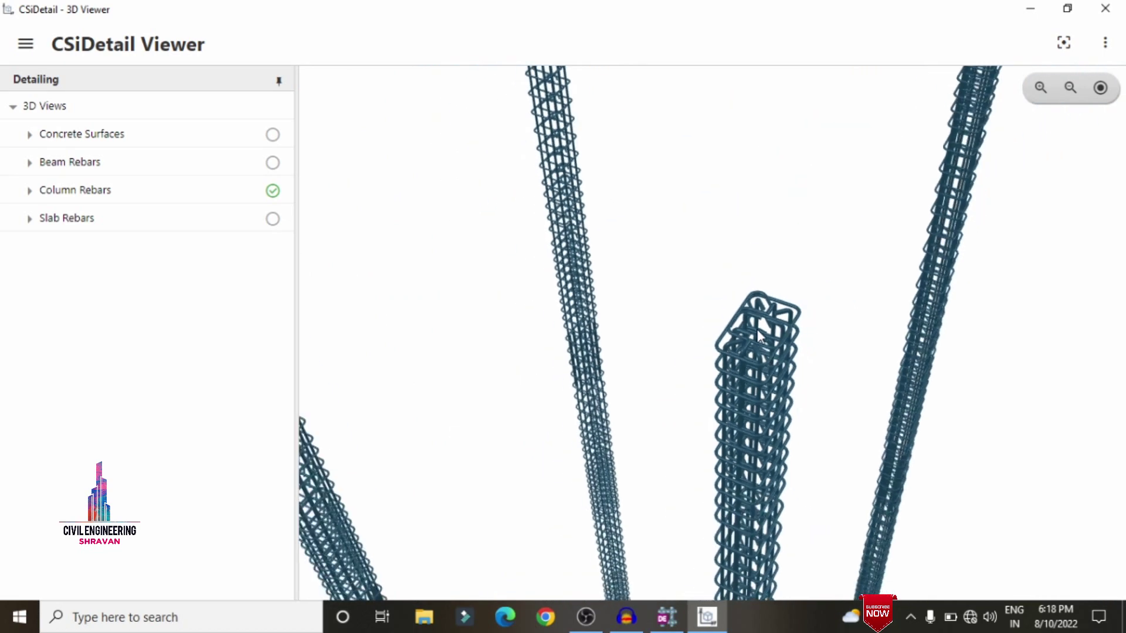
scroll(757, 329, down, 10)
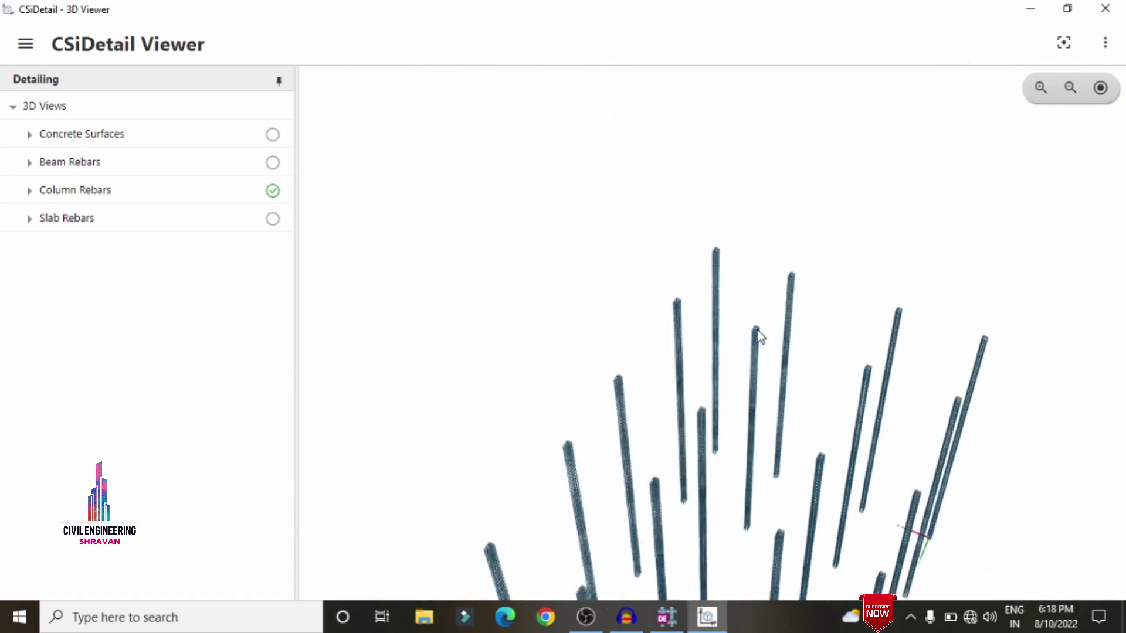
scroll(764, 505, up, 10)
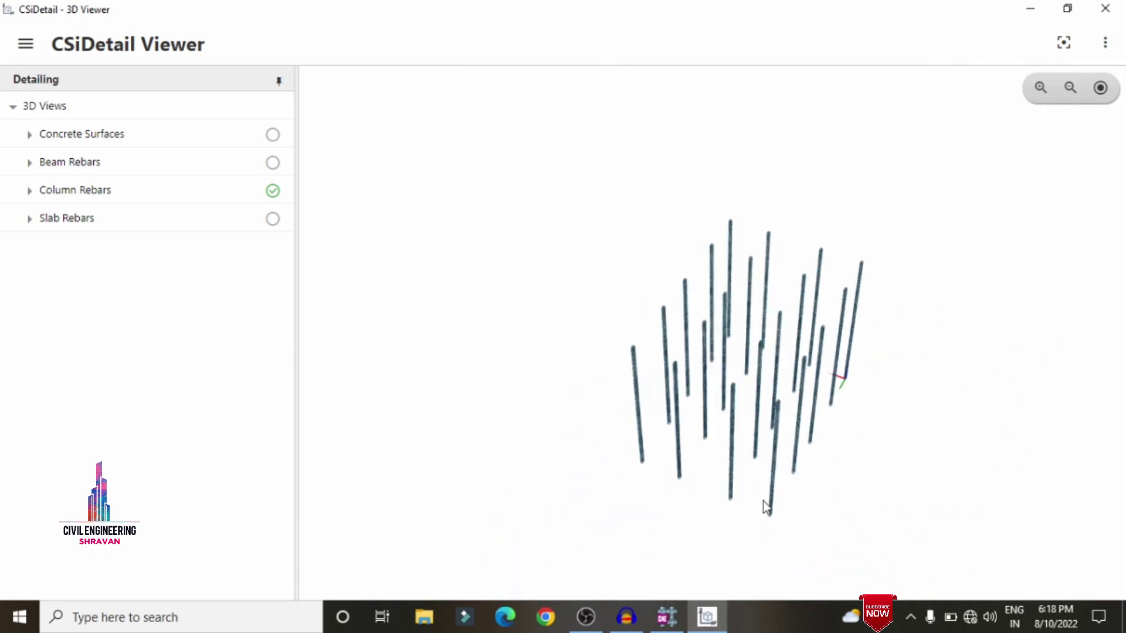
scroll(775, 534, up, 10)
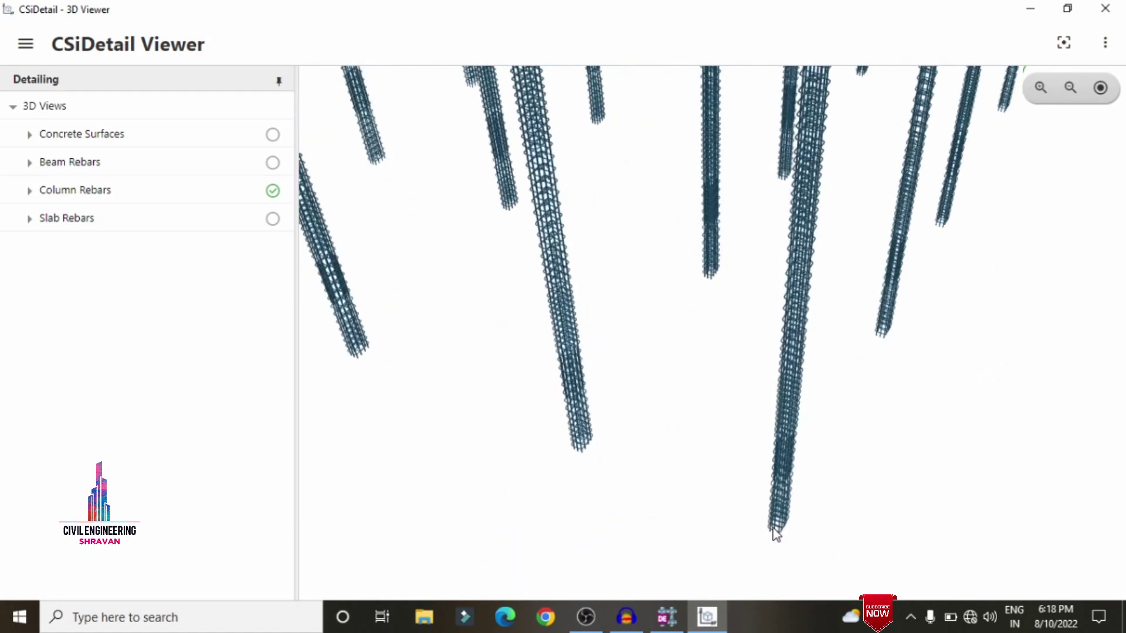
scroll(796, 458, up, 3)
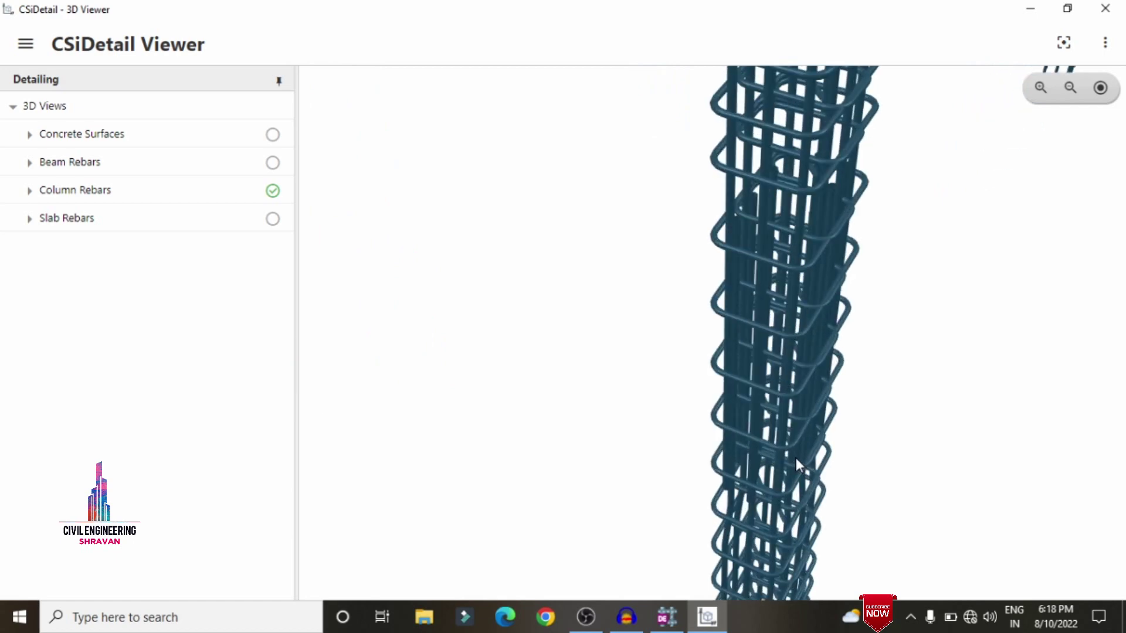
drag(814, 406, 860, 437)
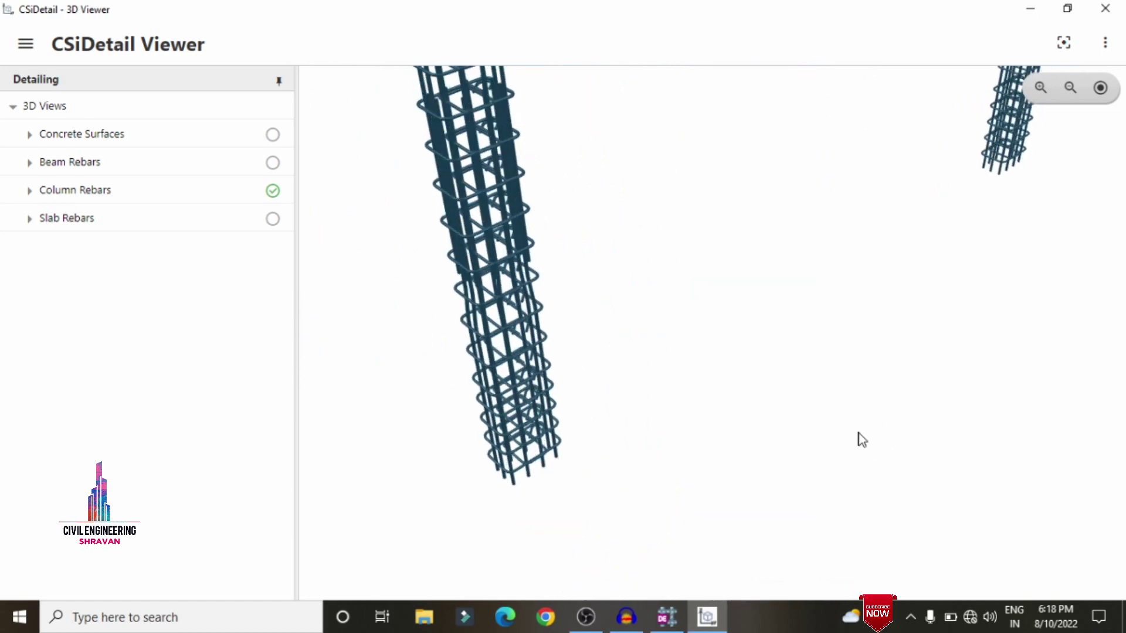
scroll(471, 331, up, 6)
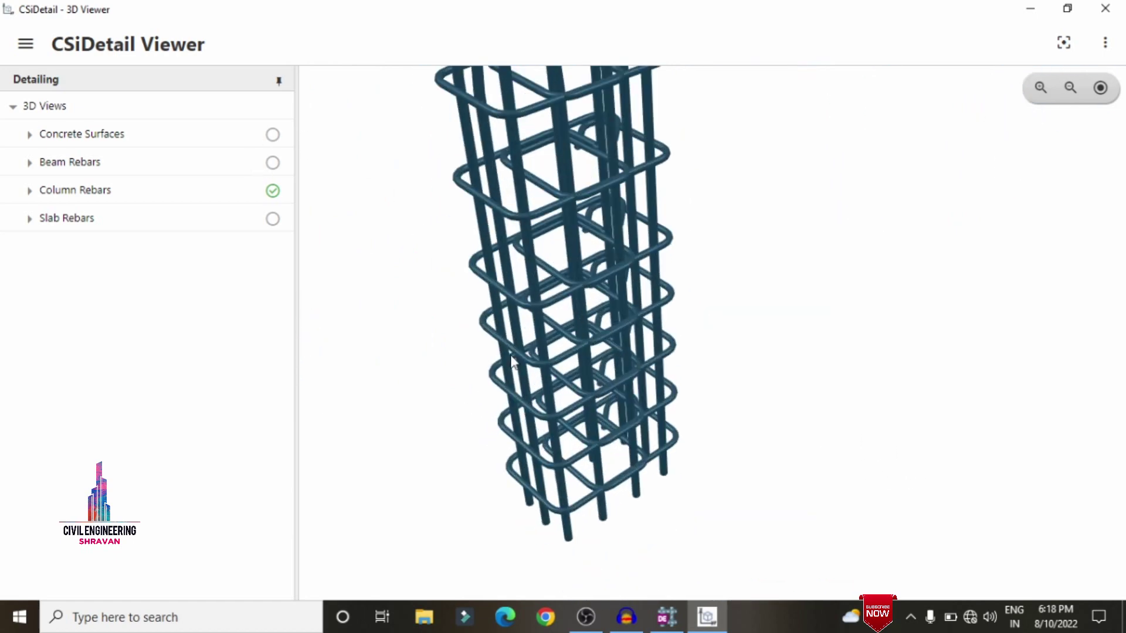
scroll(567, 396, down, 10)
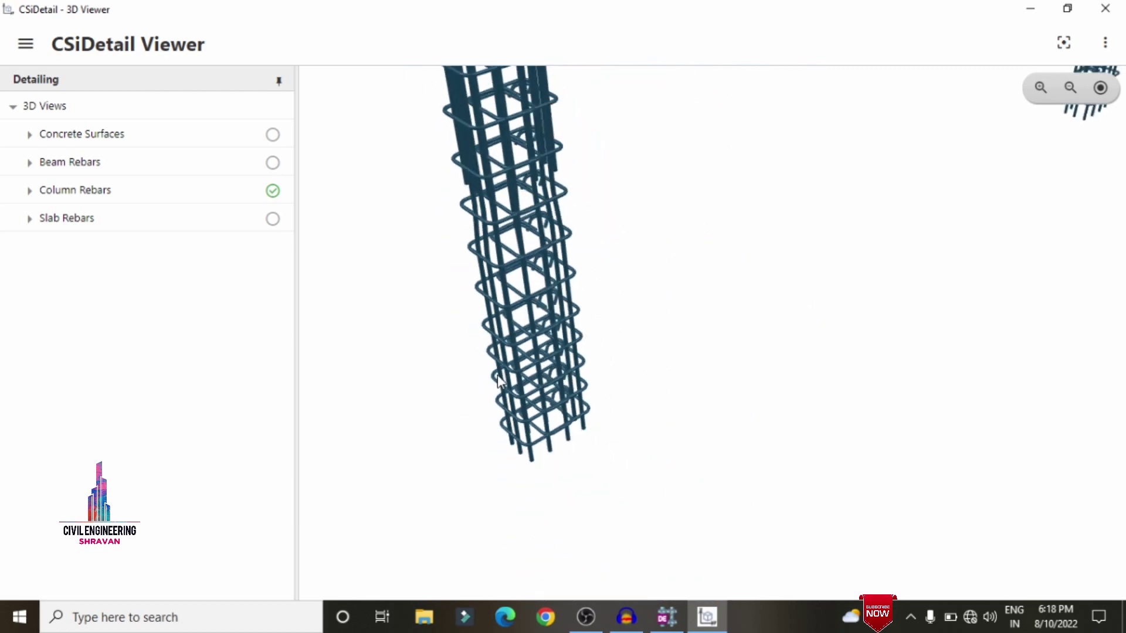
scroll(568, 396, down, 3)
drag(573, 403, 997, 356)
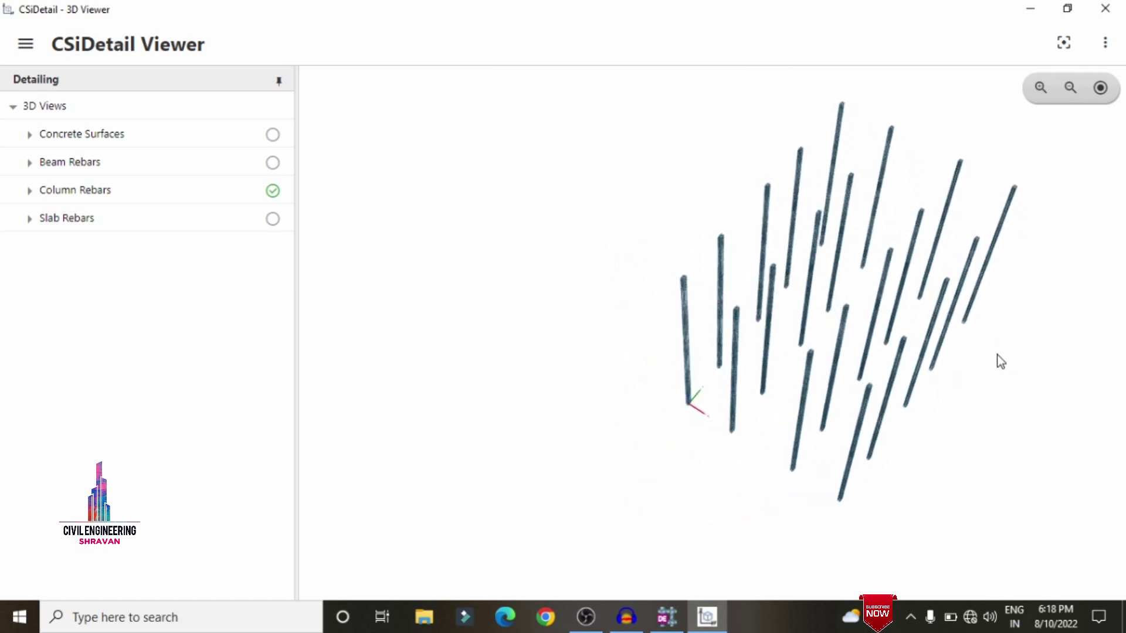
click(273, 192)
- Display the slab rebar layer and orbit to a side view of the three stacked slabs
click(273, 219)
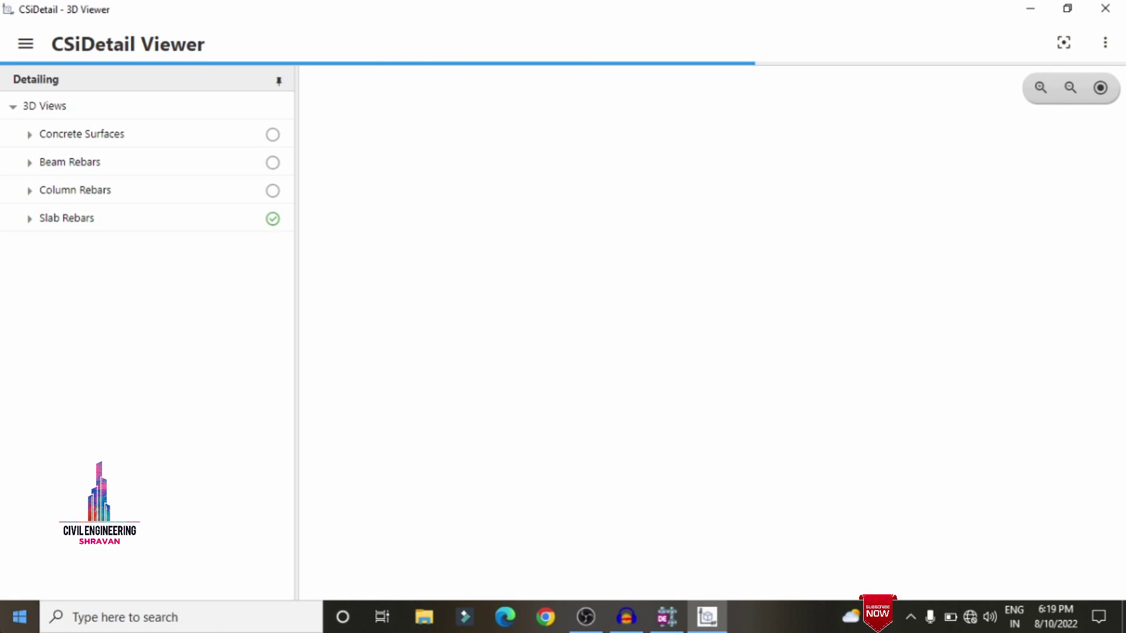
scroll(892, 172, up, 8)
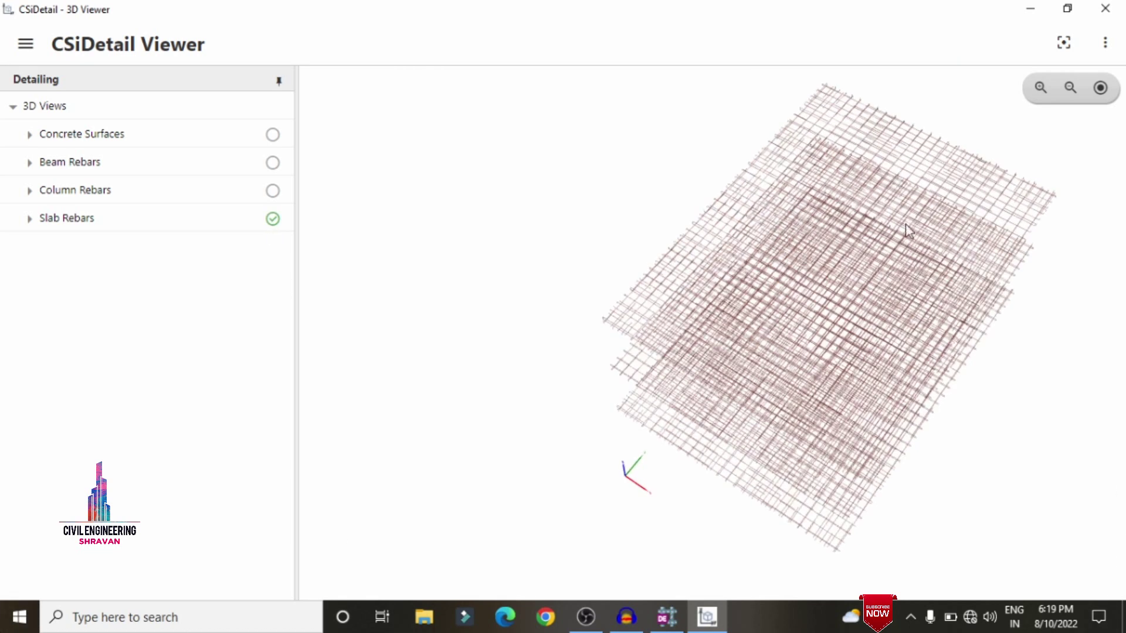
scroll(1002, 164, up, 6)
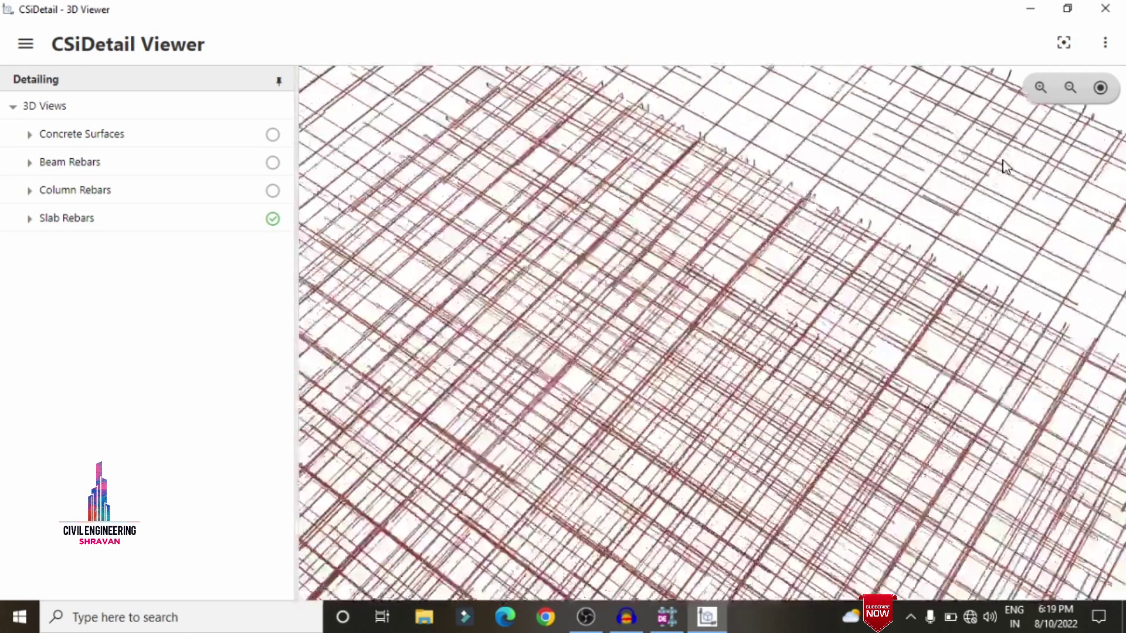
scroll(708, 264, down, 10)
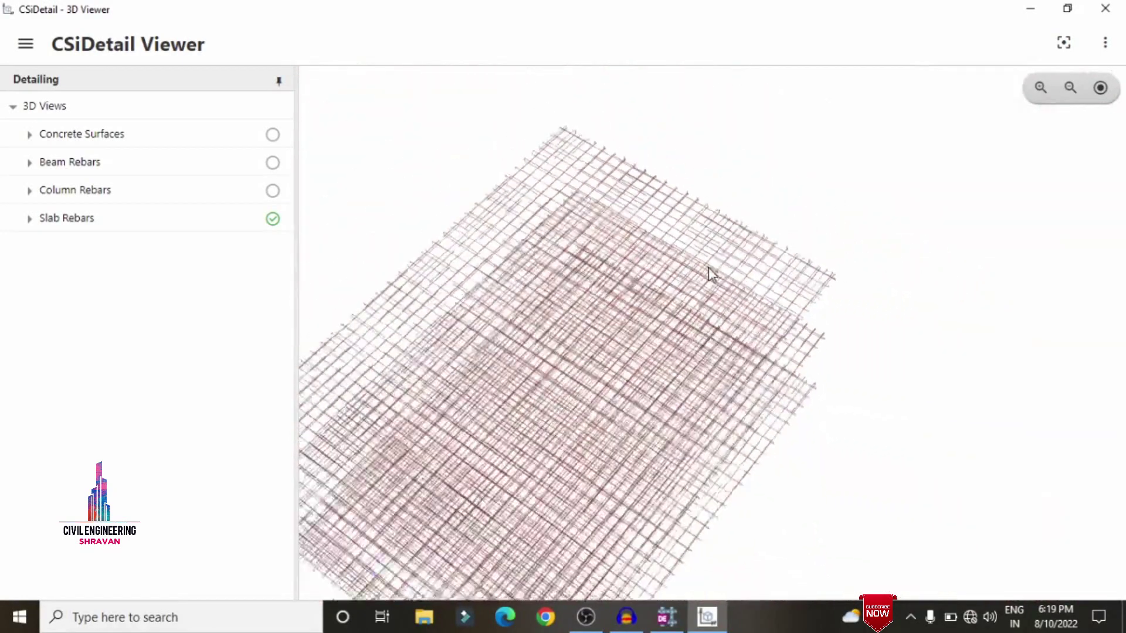
drag(708, 268, 713, 346)
- Zoom and orbit to a more top-down view of the three floor-level slab bar meshes
scroll(832, 114, up, 10)
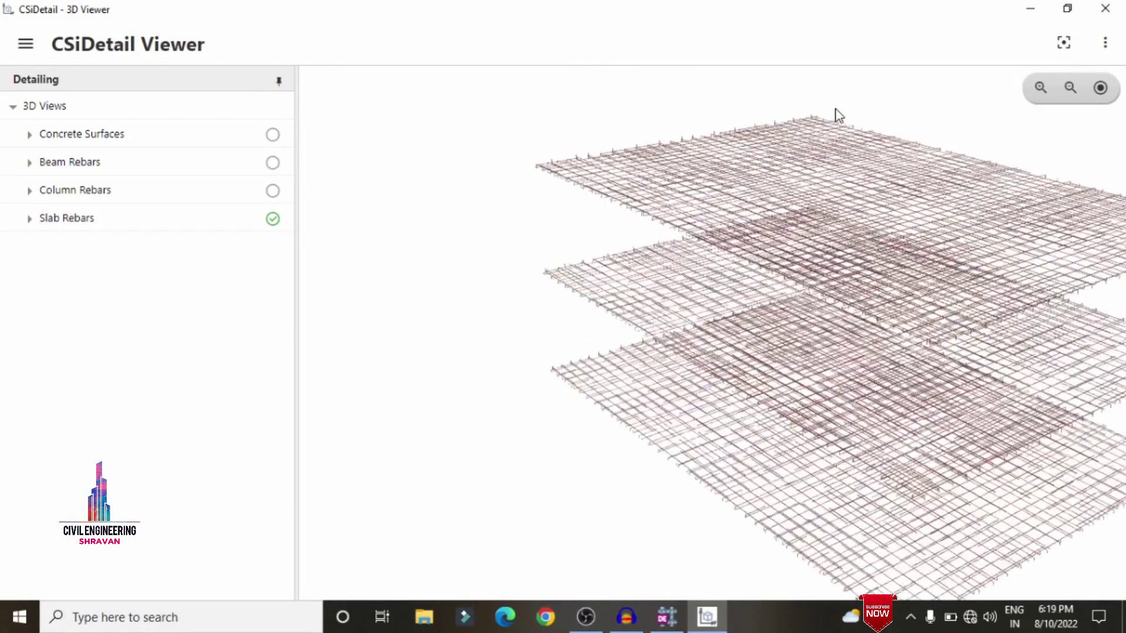
scroll(815, 141, up, 8)
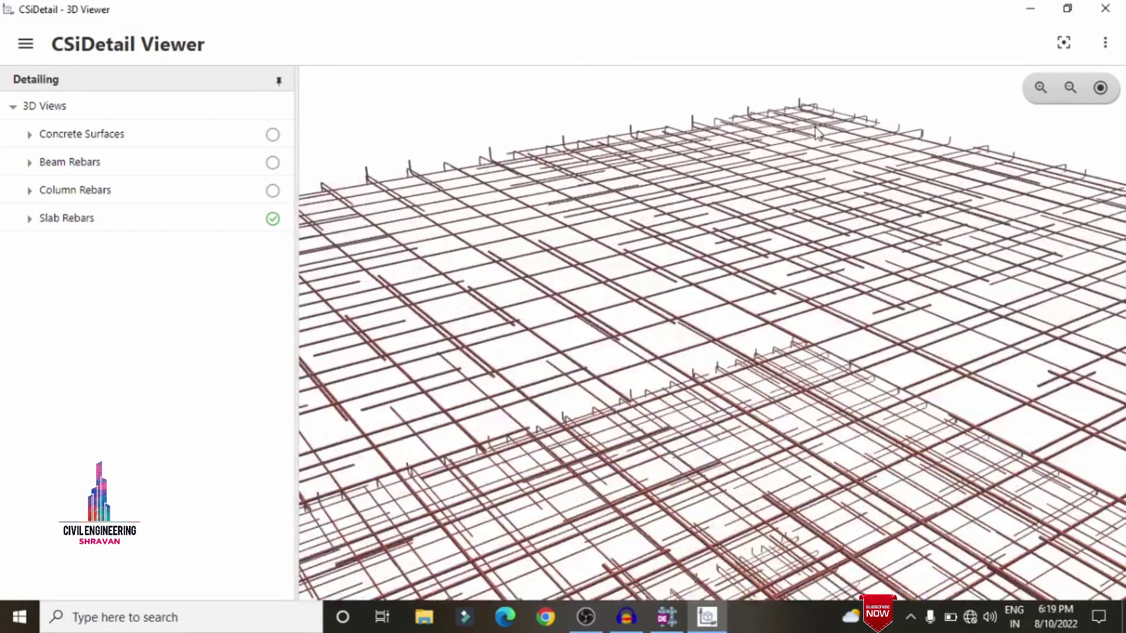
scroll(815, 132, up, 8)
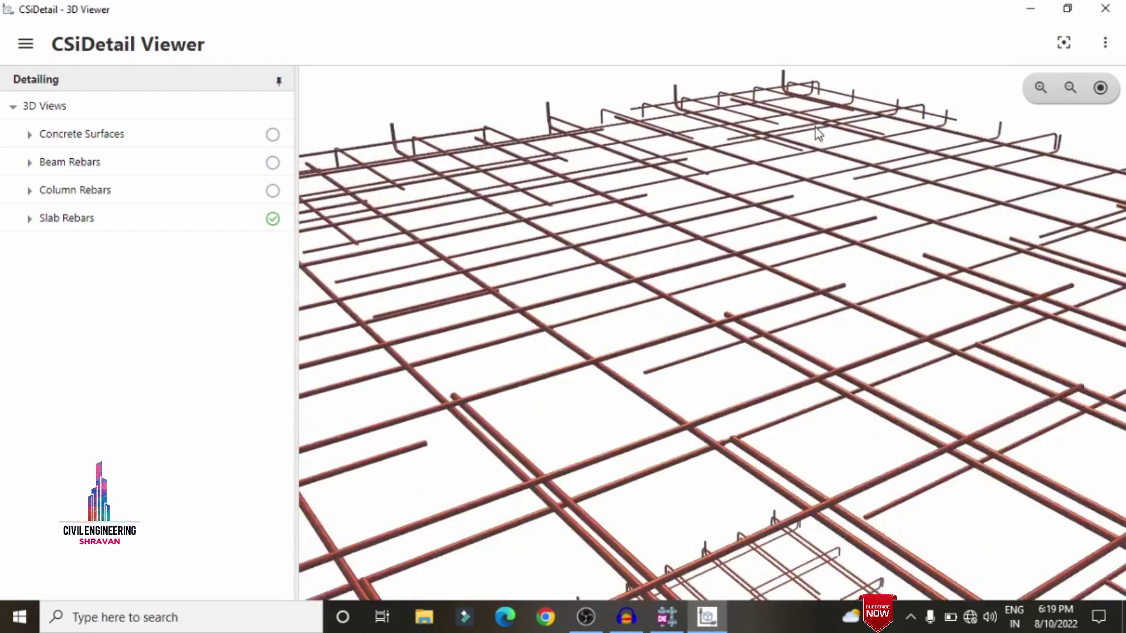
scroll(815, 130, up, 8)
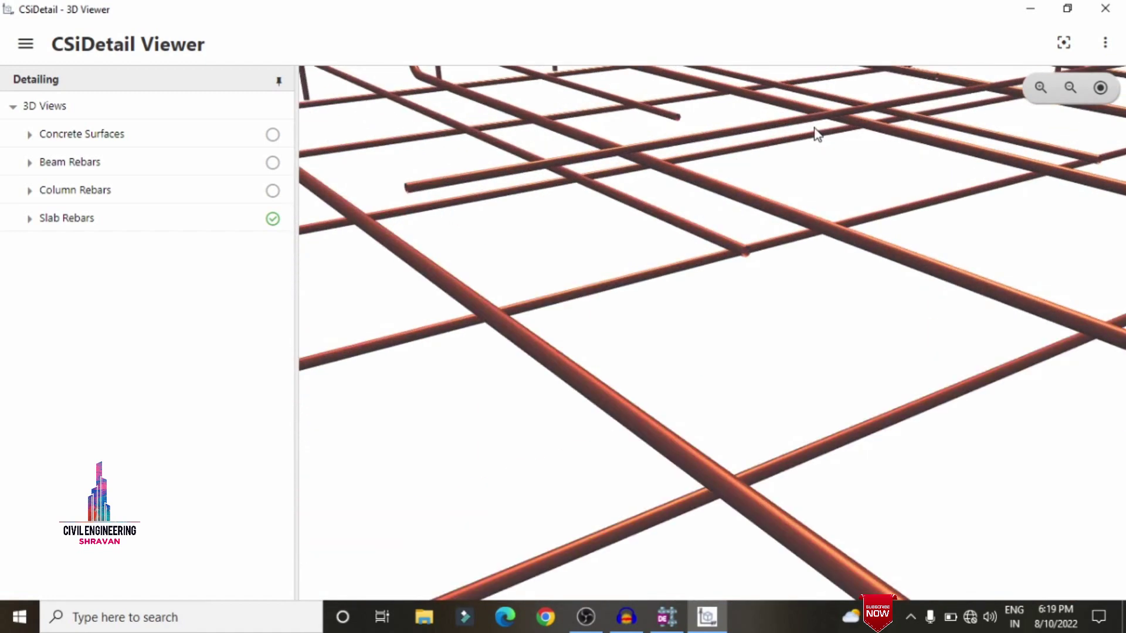
scroll(815, 136, down, 10)
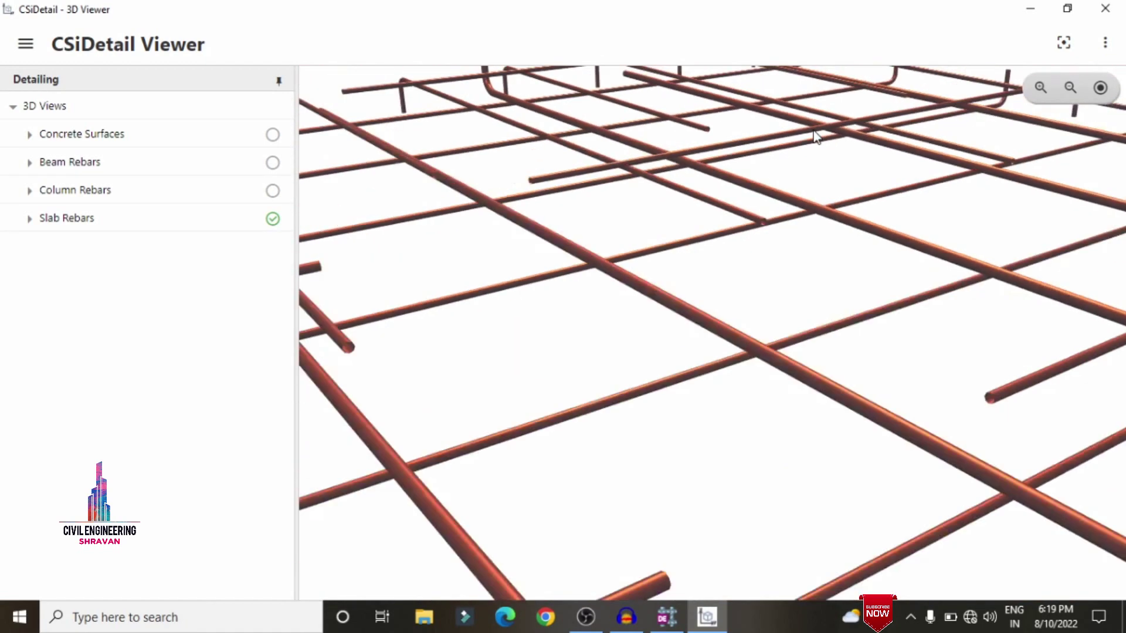
scroll(815, 136, down, 10)
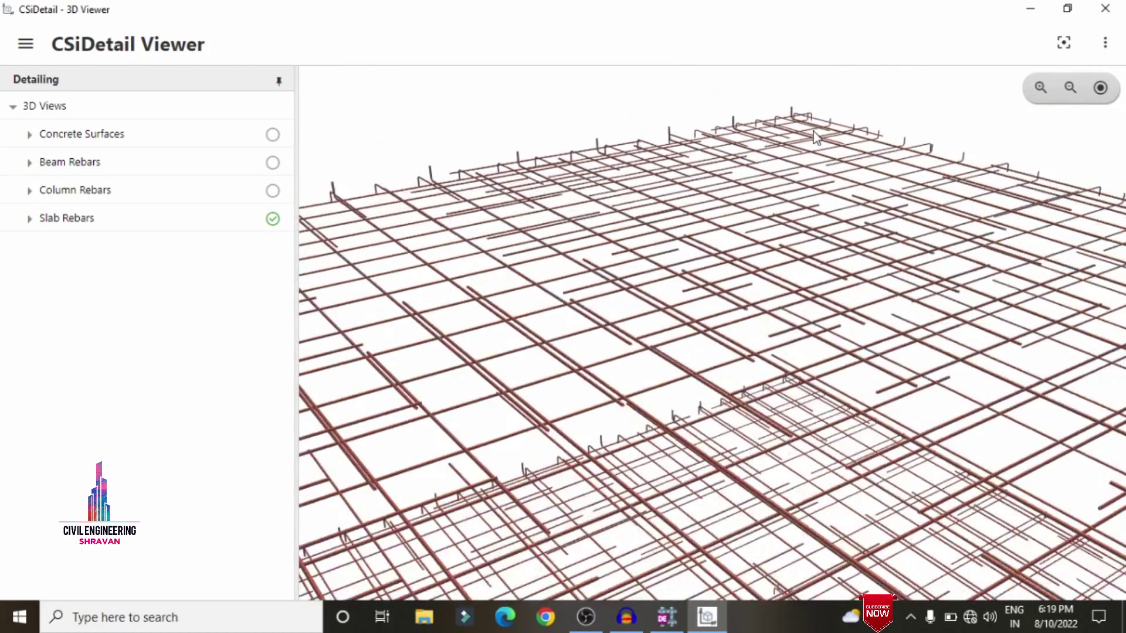
scroll(814, 132, down, 6)
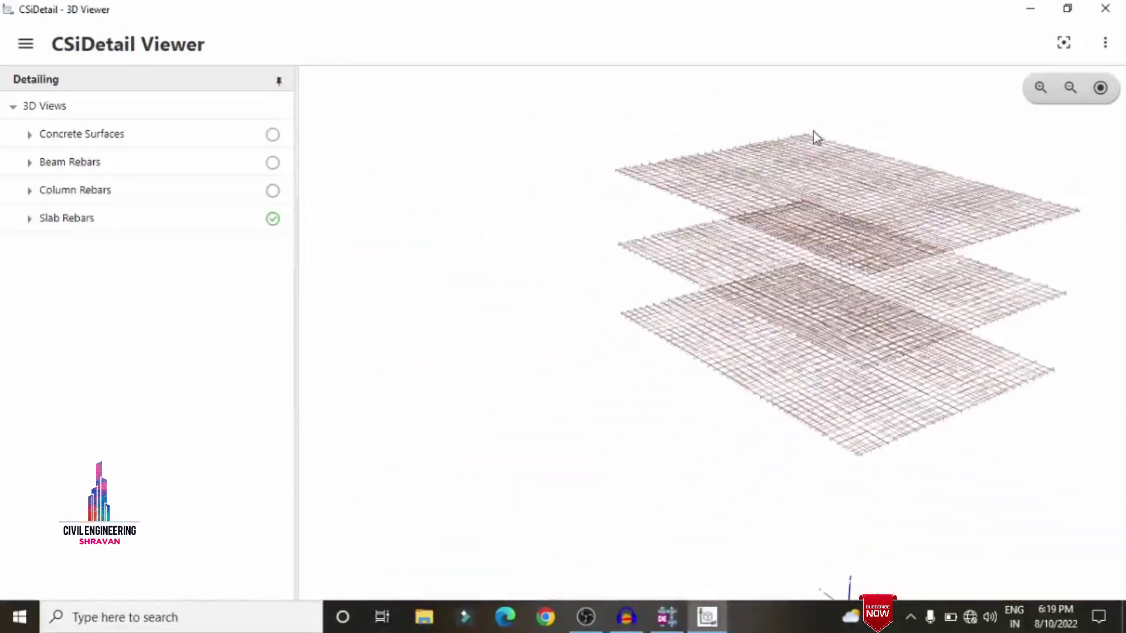
drag(976, 189, 843, 322)
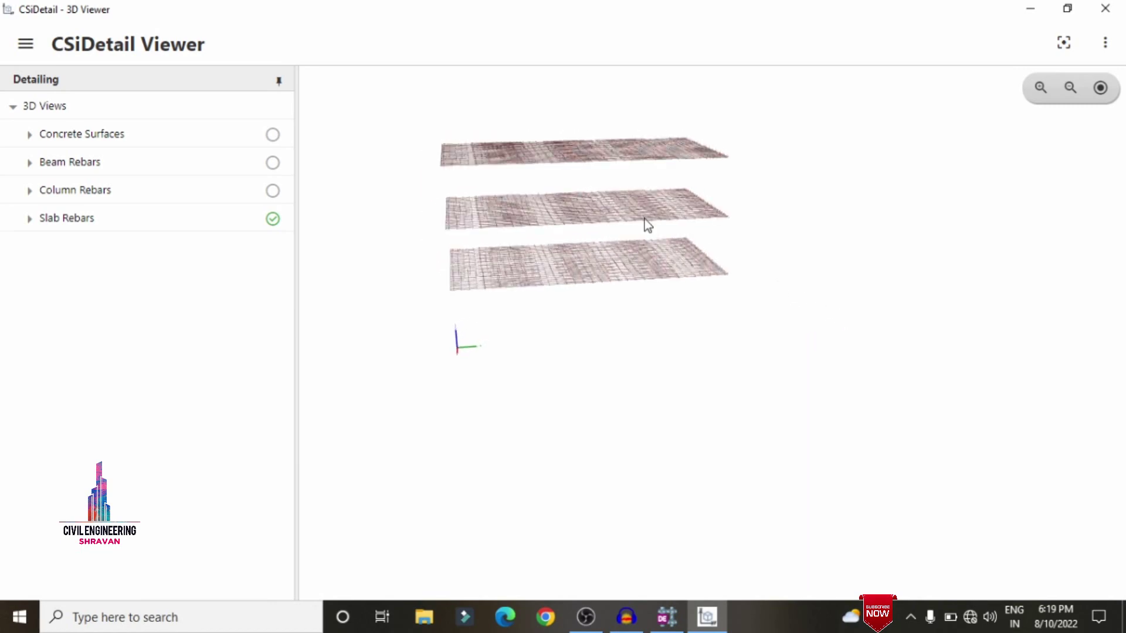
scroll(565, 151, up, 10)
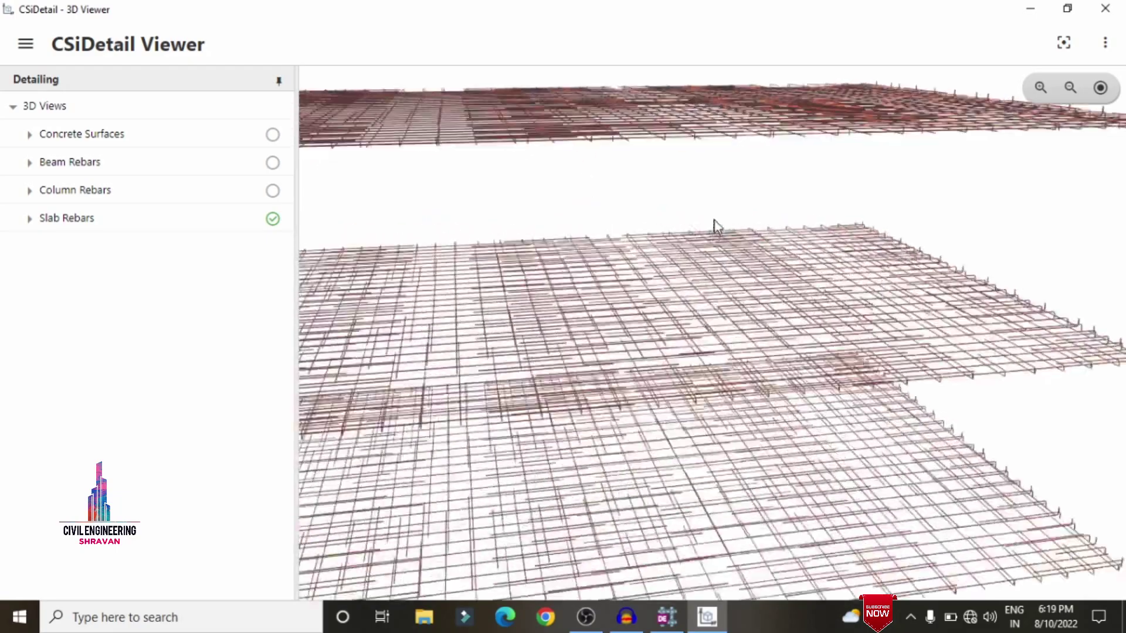
scroll(714, 232, up, 10)
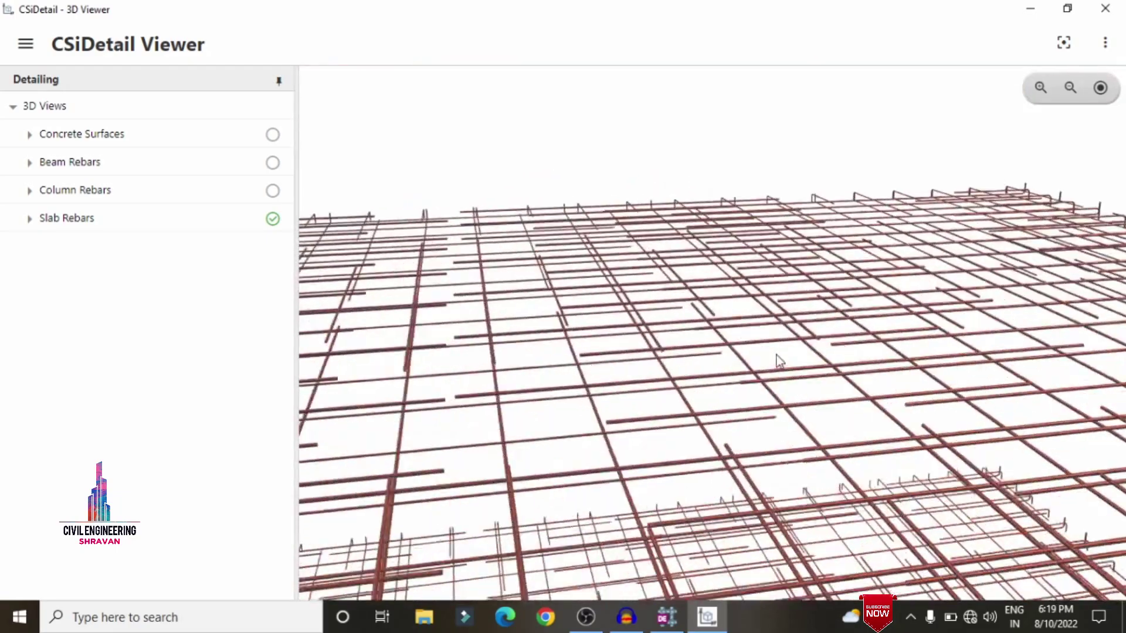
scroll(777, 360, down, 10)
scroll(788, 351, down, 5)
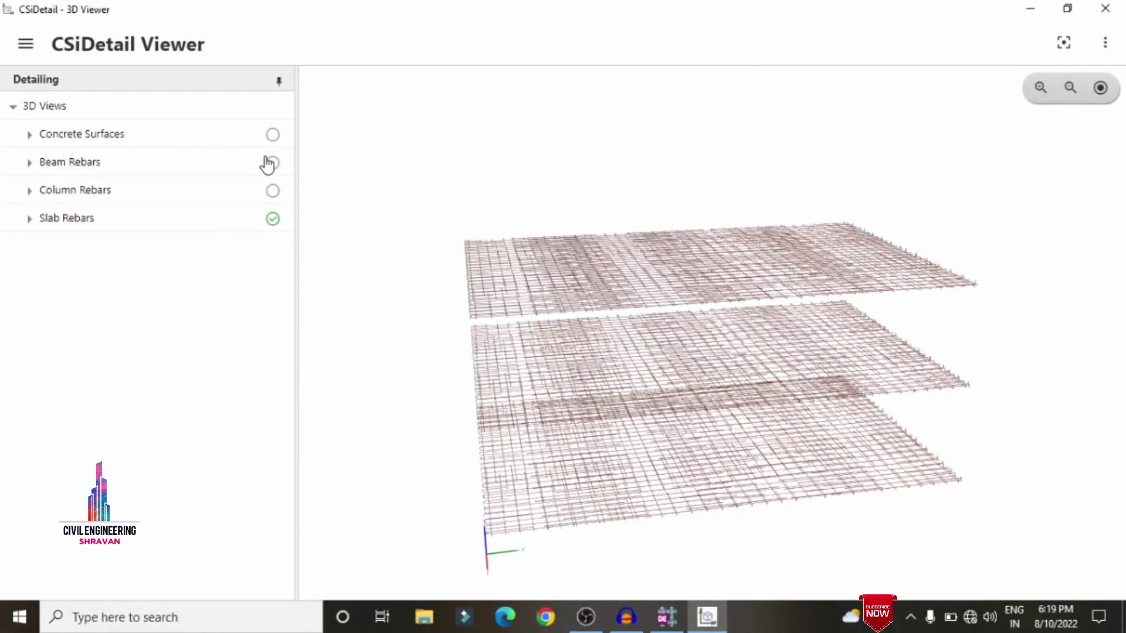
- Add Beam Rebars and Column Rebars to the slab meshes and rotate to a side view
click(273, 164)
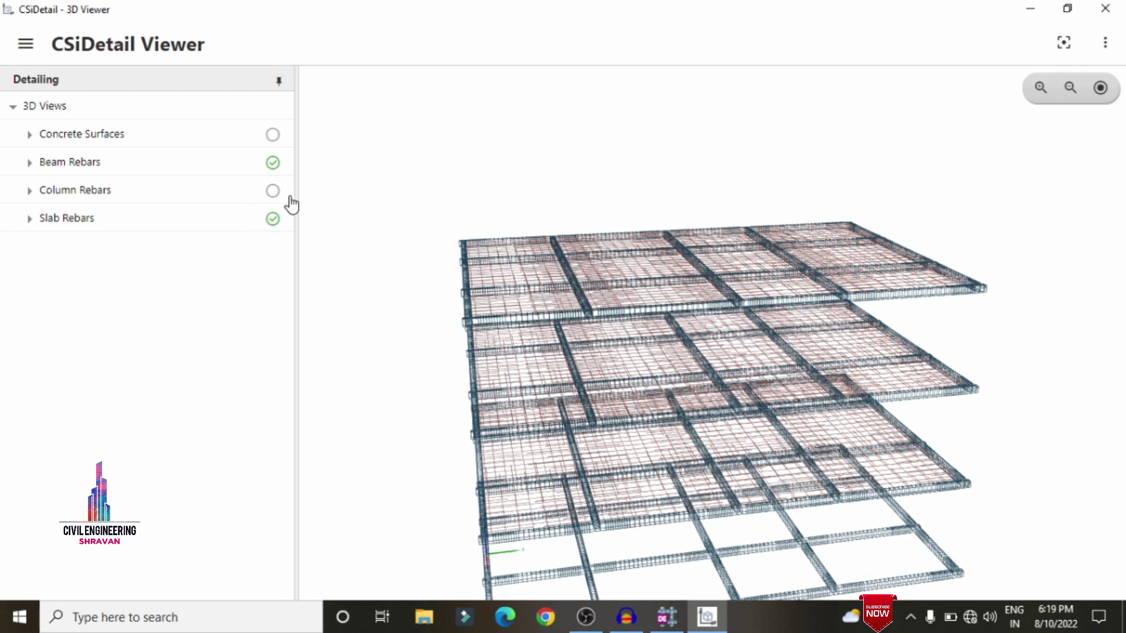
click(273, 192)
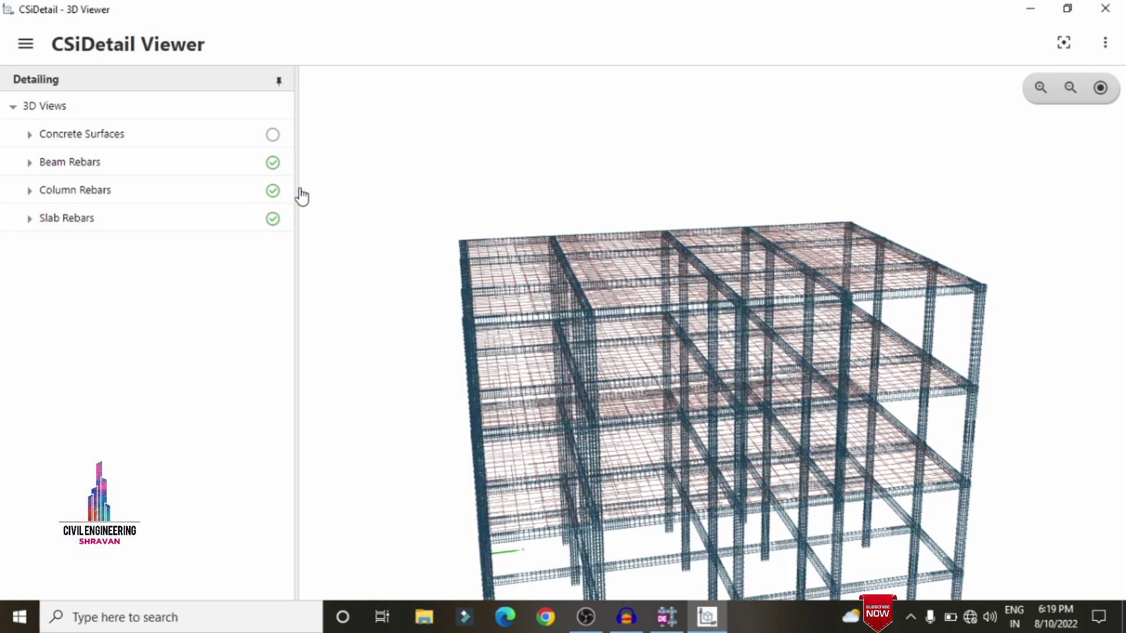
scroll(934, 150, down, 5)
drag(545, 438, 715, 317)
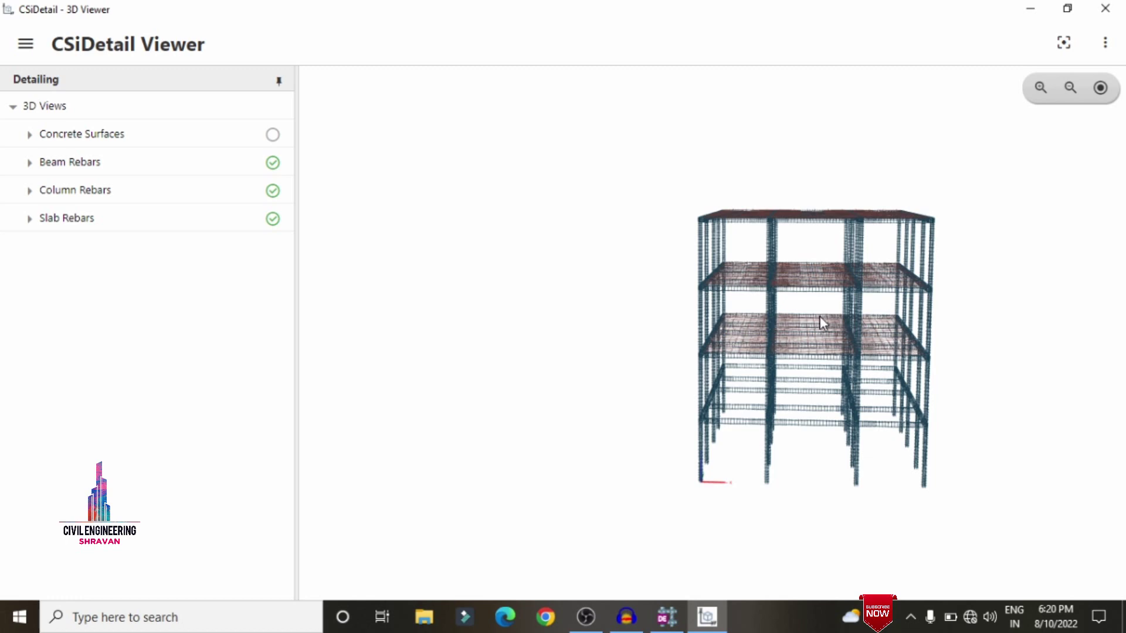
- Zoom into a middle floor to inspect where beam cages meet the slab bars
scroll(835, 316, up, 2)
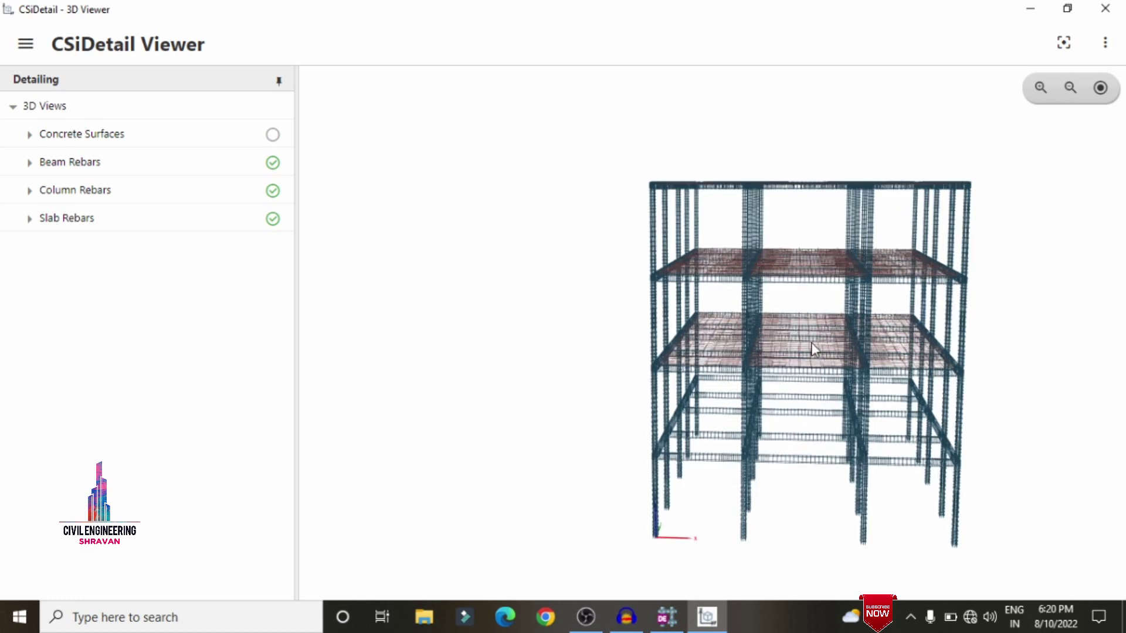
scroll(812, 347, up, 5)
scroll(805, 326, up, 5)
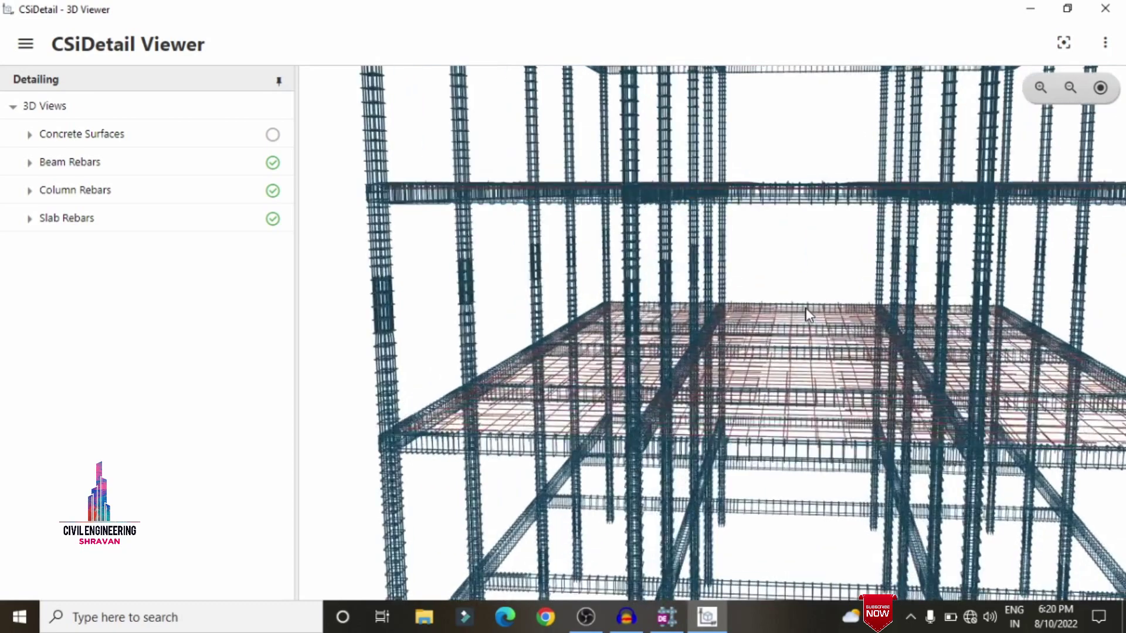
scroll(807, 311, up, 5)
scroll(806, 311, up, 4)
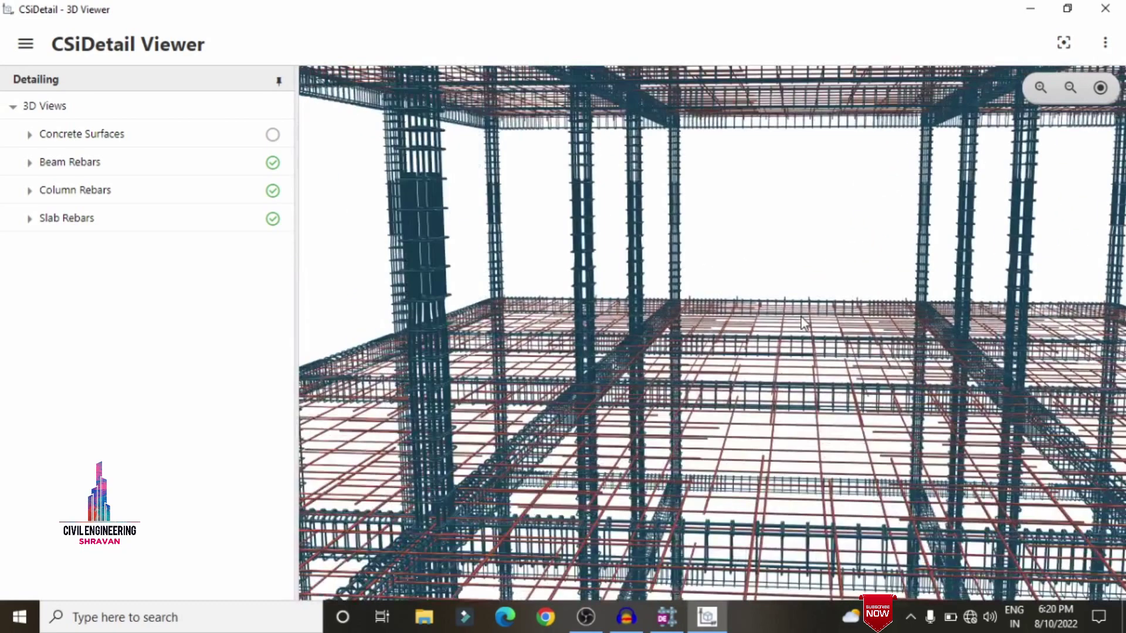
scroll(801, 319, up, 5)
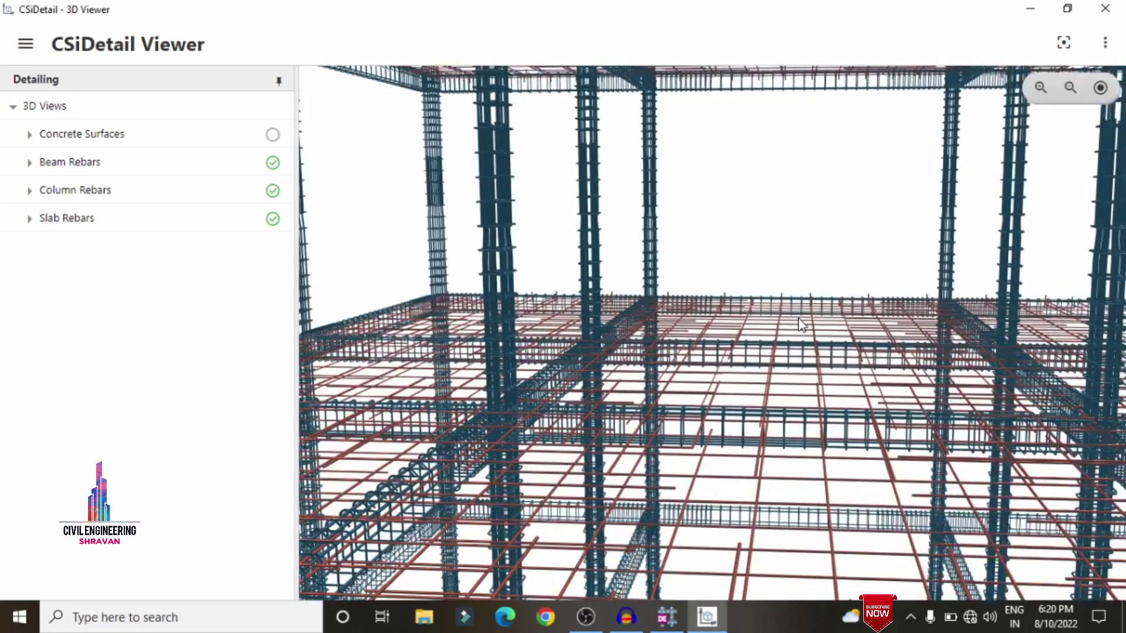
scroll(798, 319, up, 5)
scroll(798, 318, up, 5)
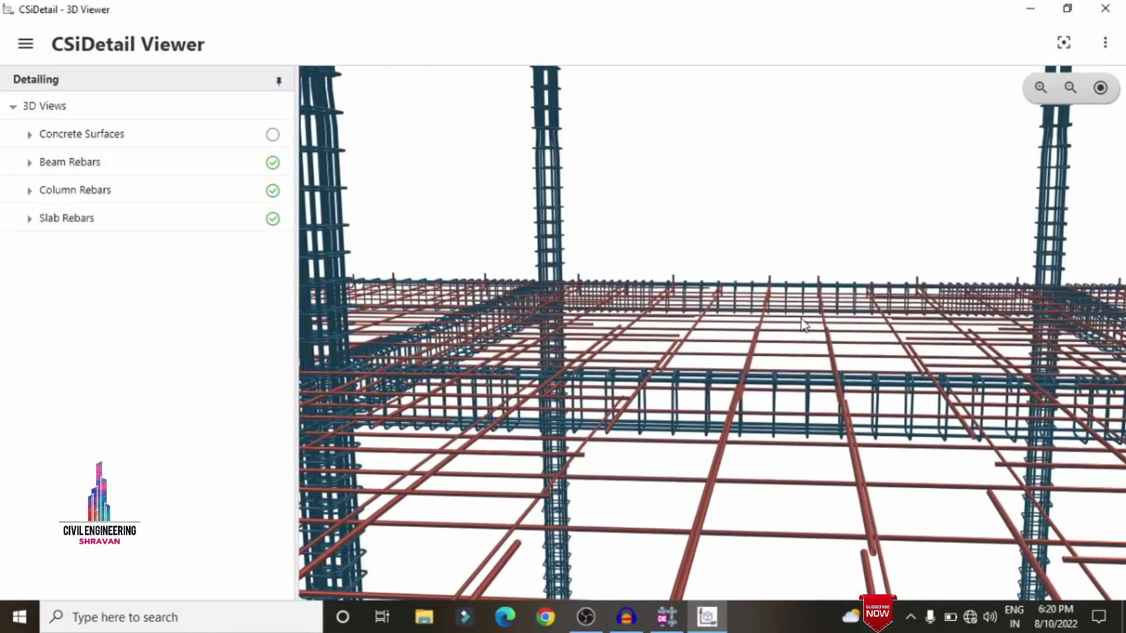
scroll(802, 317, up, 5)
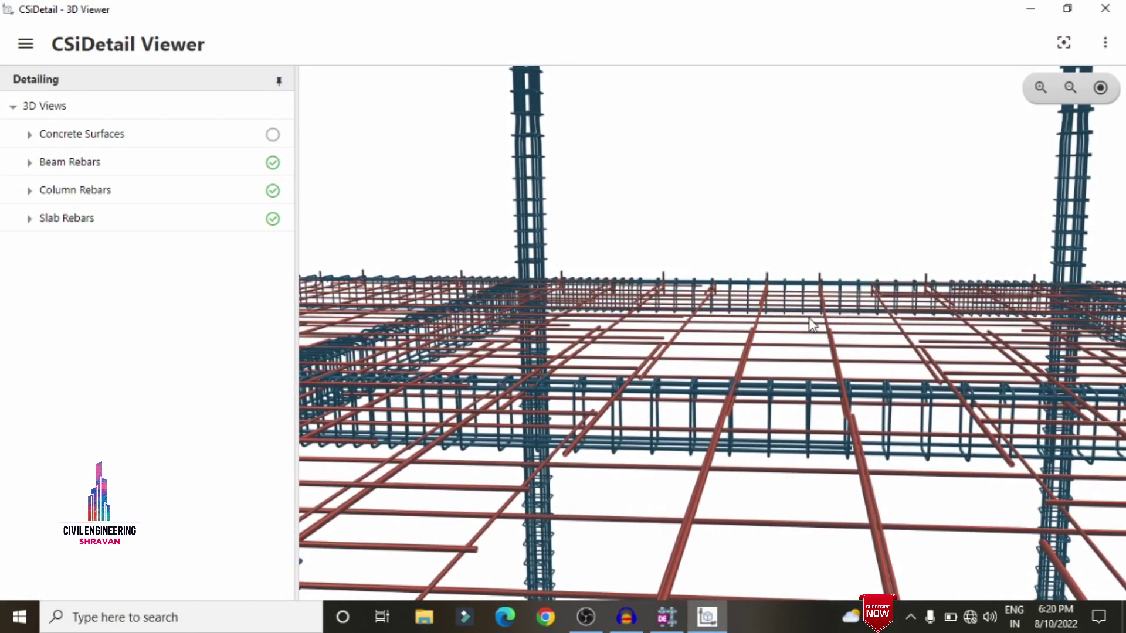
- Zoom back out and orbit the rebar frame to a new oblique angle
scroll(812, 325, down, 1)
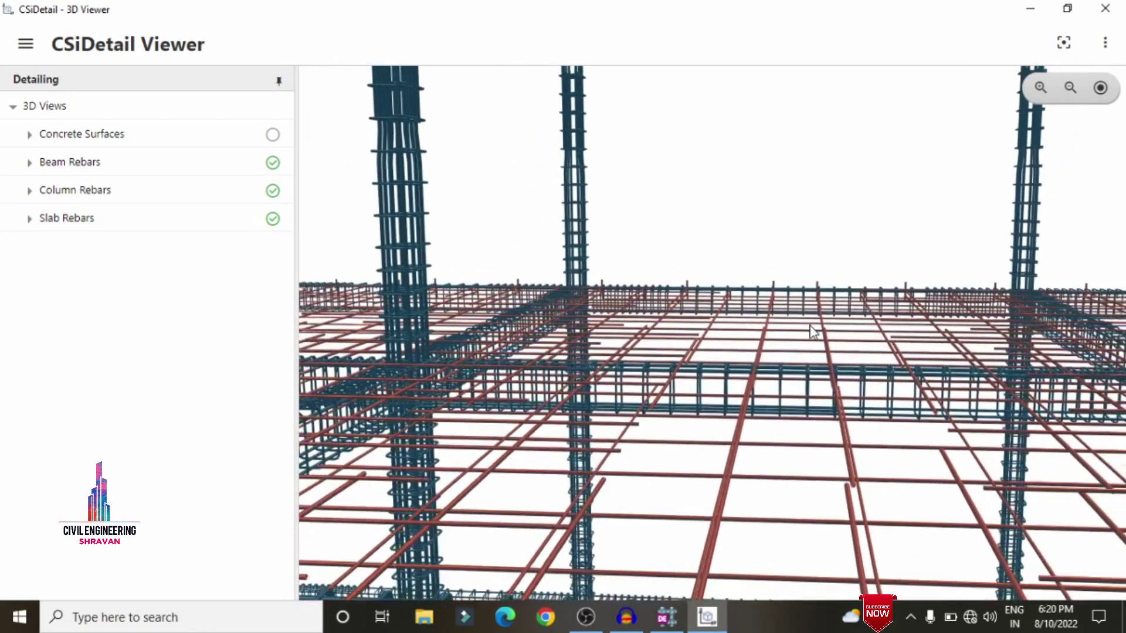
scroll(811, 331, down, 5)
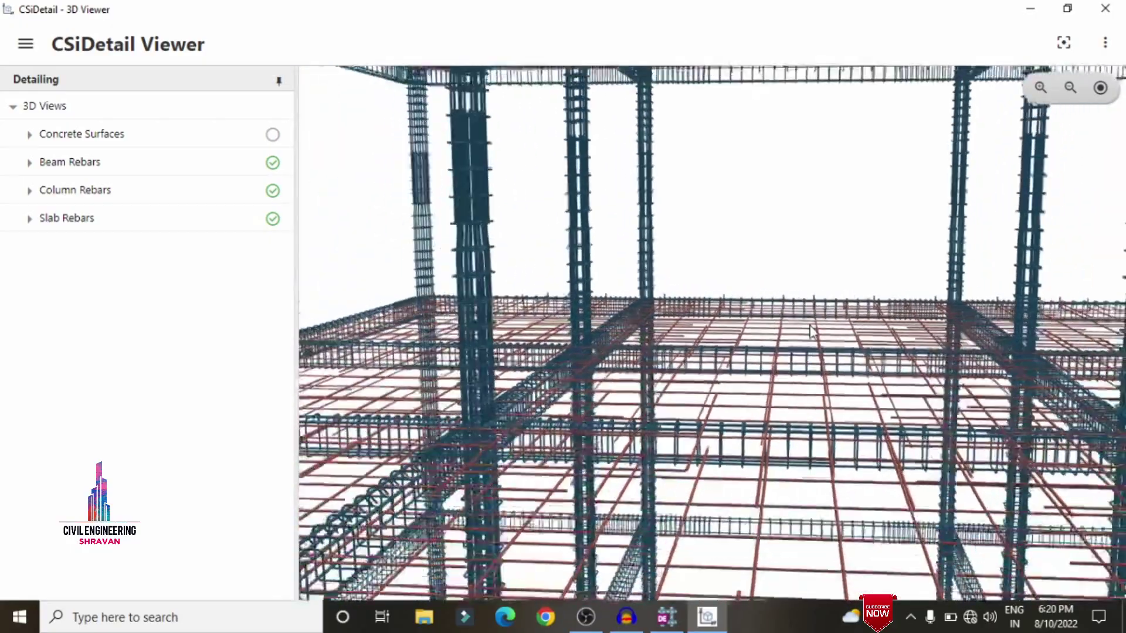
scroll(811, 332, down, 10)
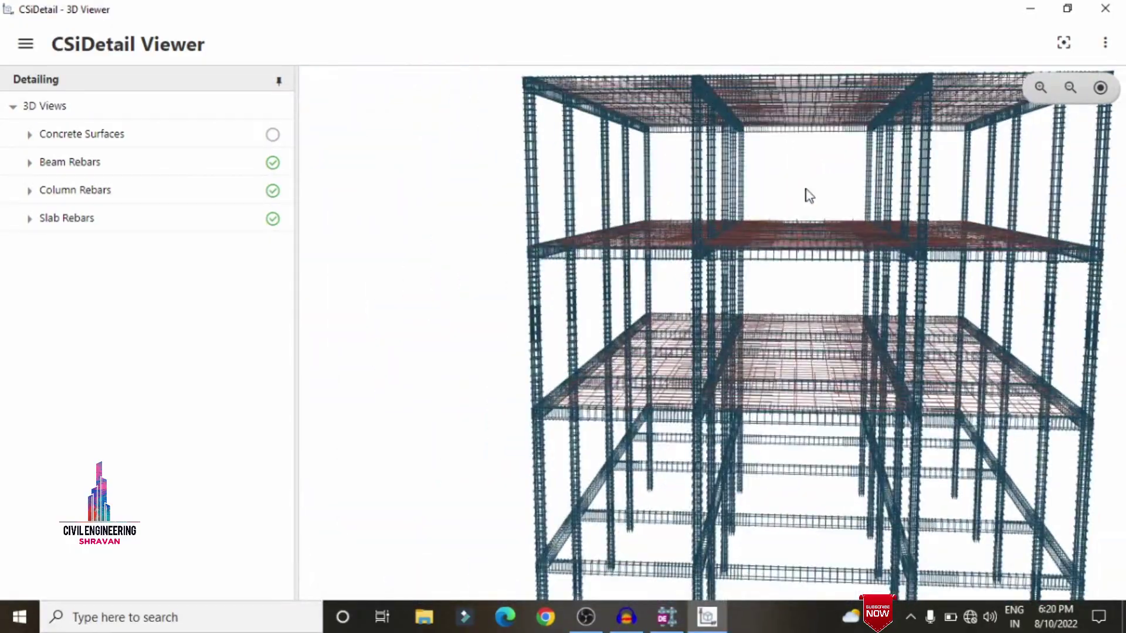
drag(805, 189, 841, 187)
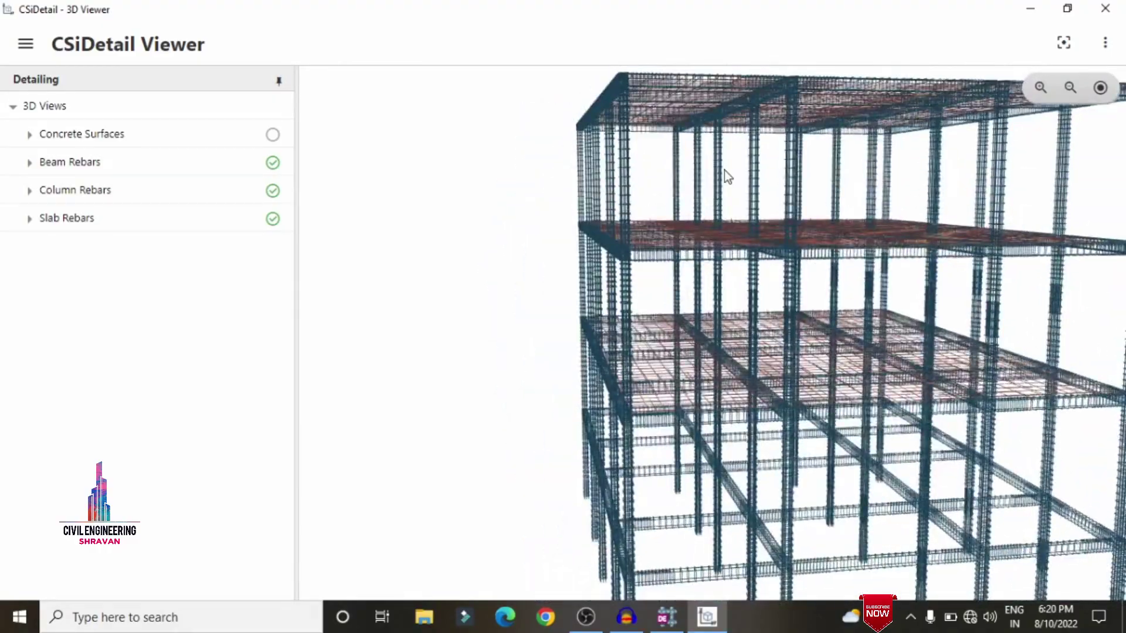
- Zoom in on a column cage and orbit around it to a lower front-on view
scroll(723, 172, up, 5)
scroll(723, 171, up, 5)
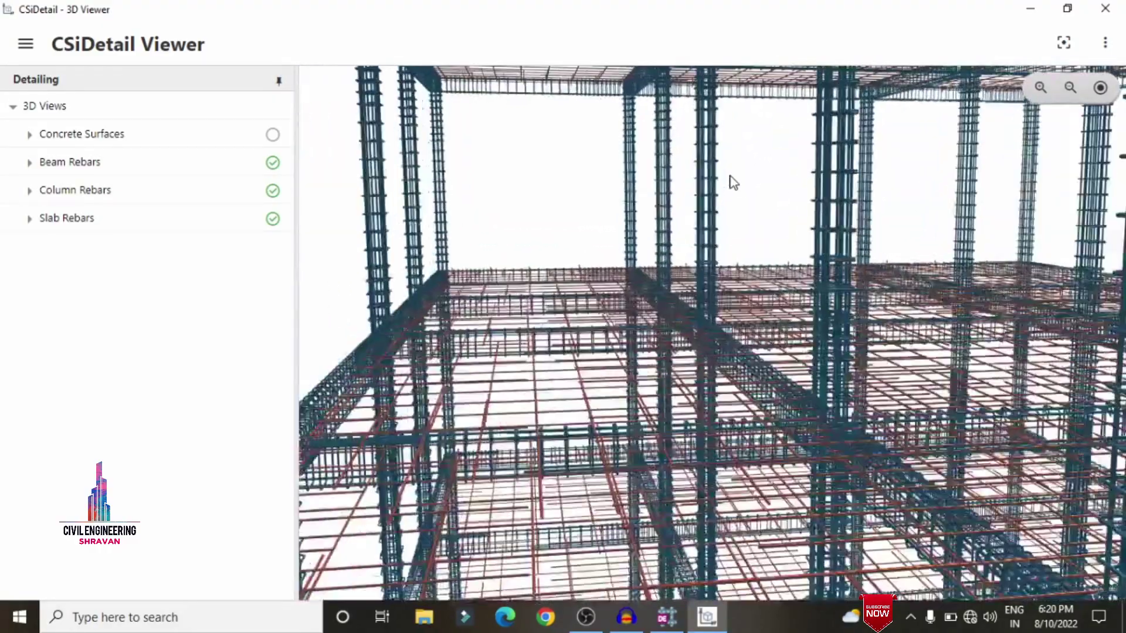
scroll(751, 210, up, 5)
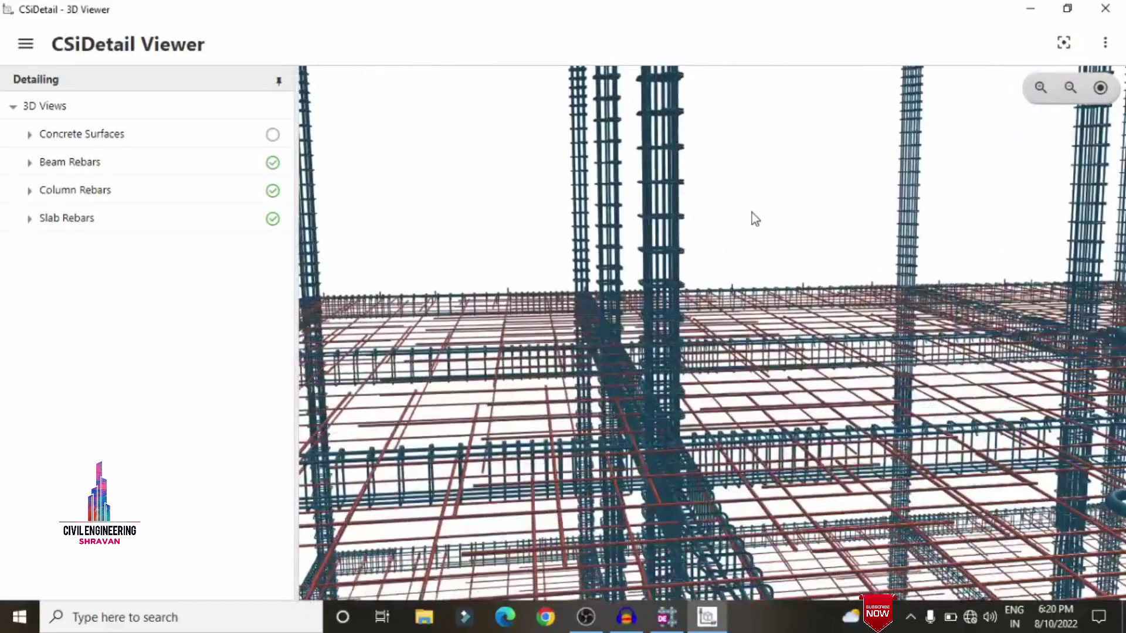
scroll(752, 214, up, 5)
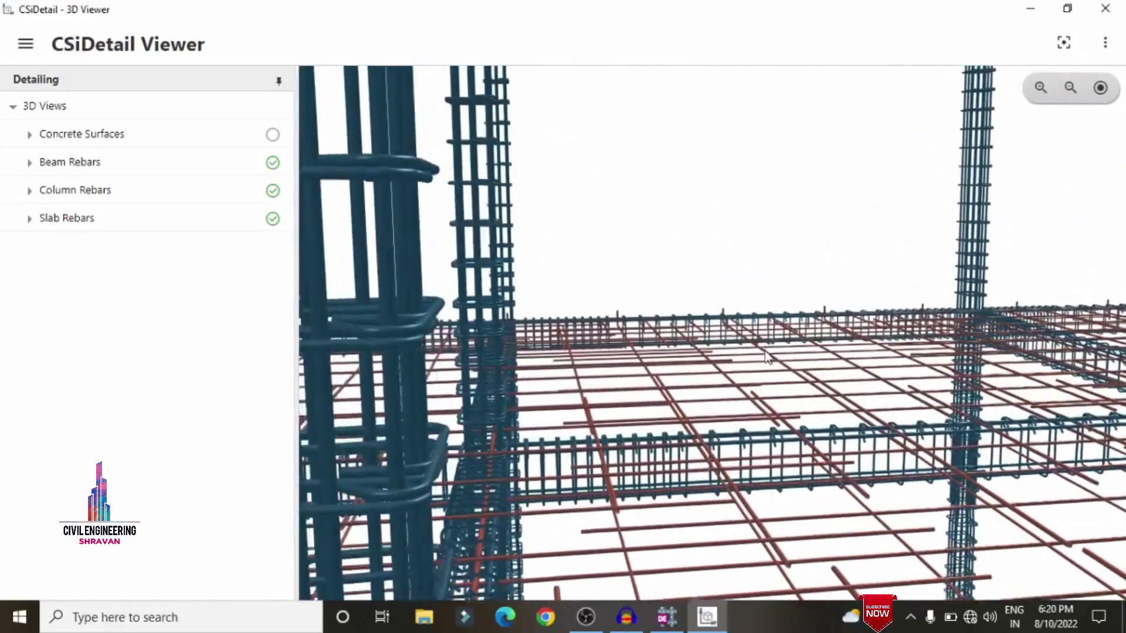
drag(766, 356, 867, 486)
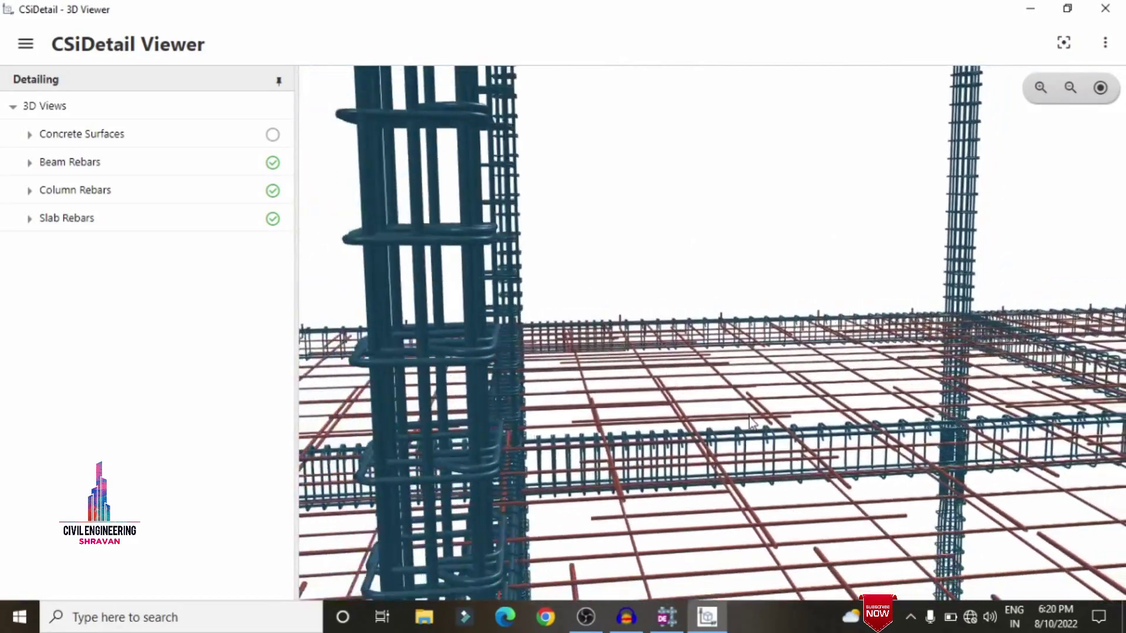
scroll(750, 420, down, 10)
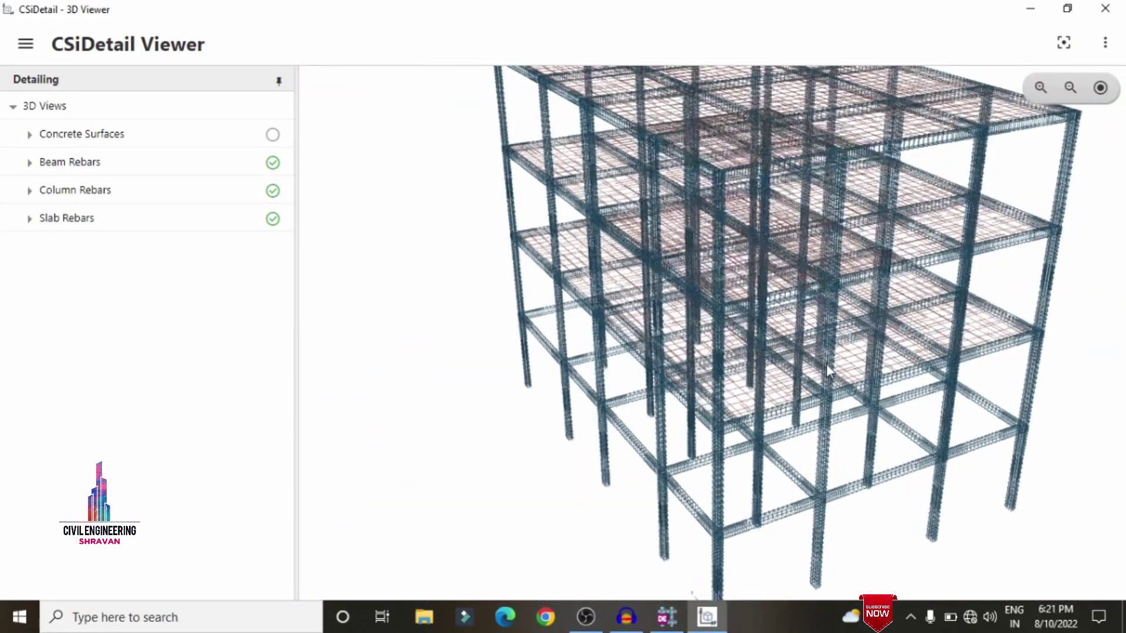
drag(826, 370, 912, 333)
- Zoom into a beam-column joint, then zoom out to the whole three-storey rebar frame
scroll(913, 333, up, 5)
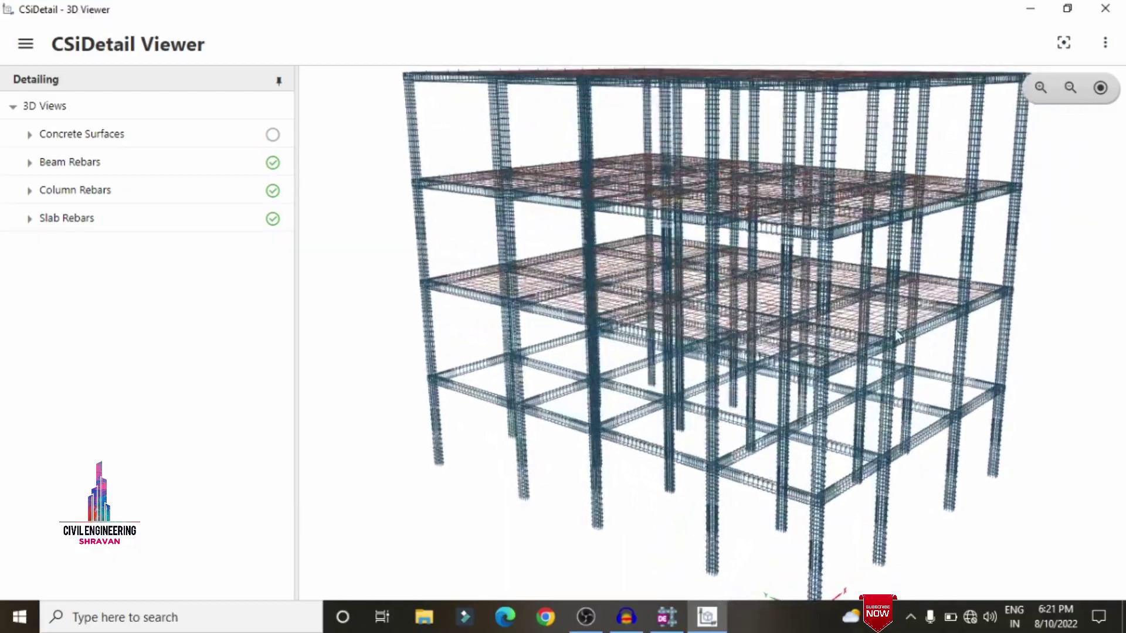
scroll(876, 293, up, 5)
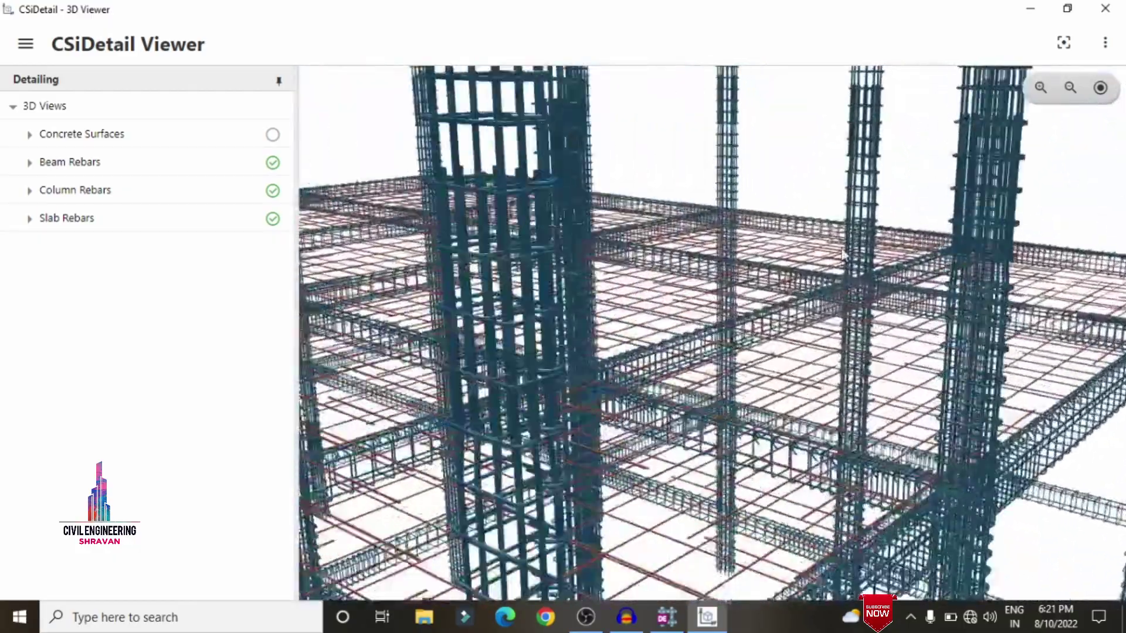
scroll(897, 327, up, 5)
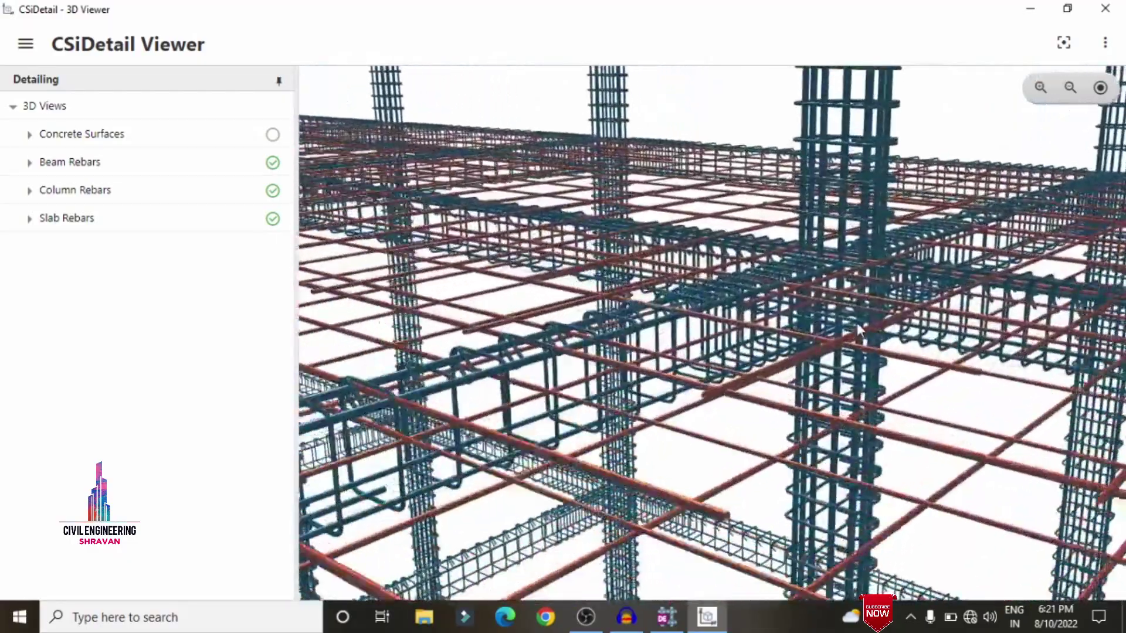
scroll(856, 282, up, 5)
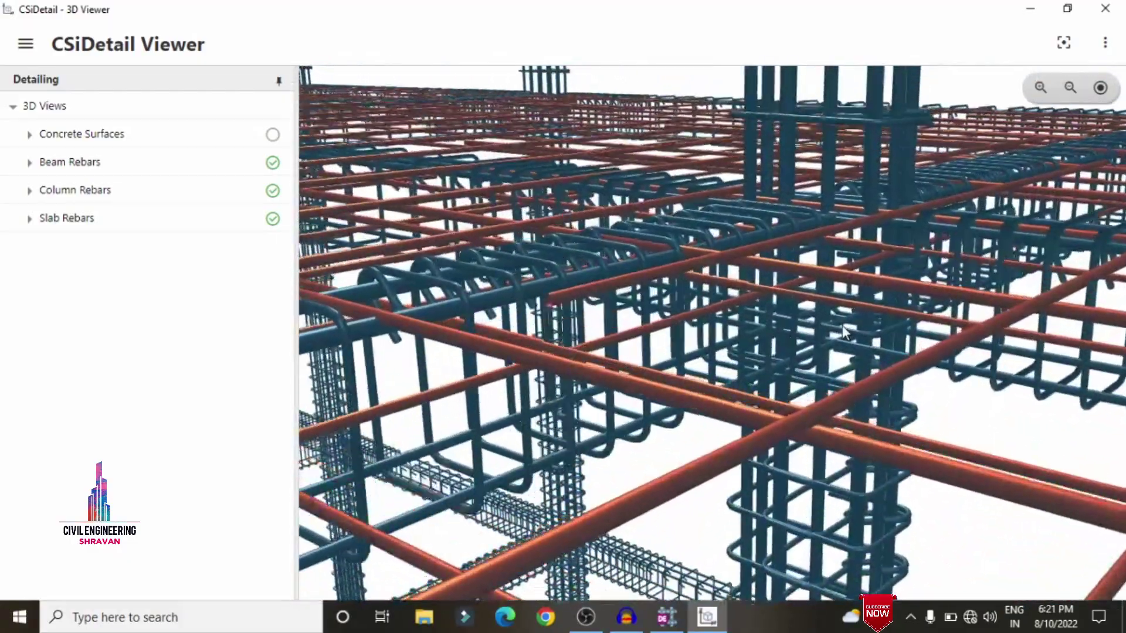
scroll(796, 375, up, 5)
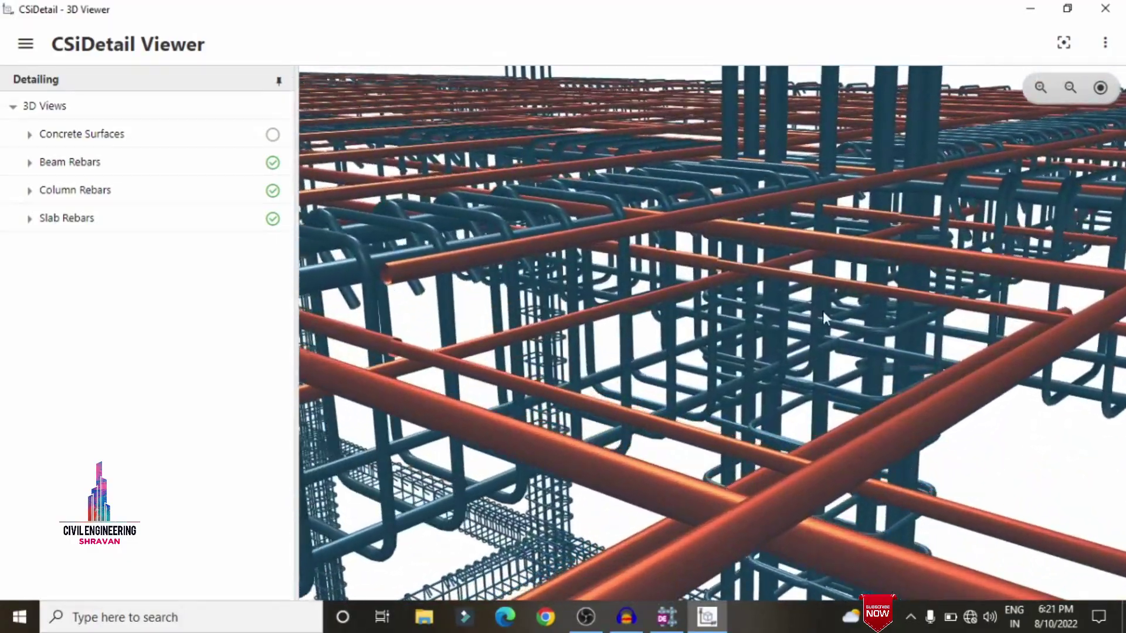
scroll(835, 306, up, 2)
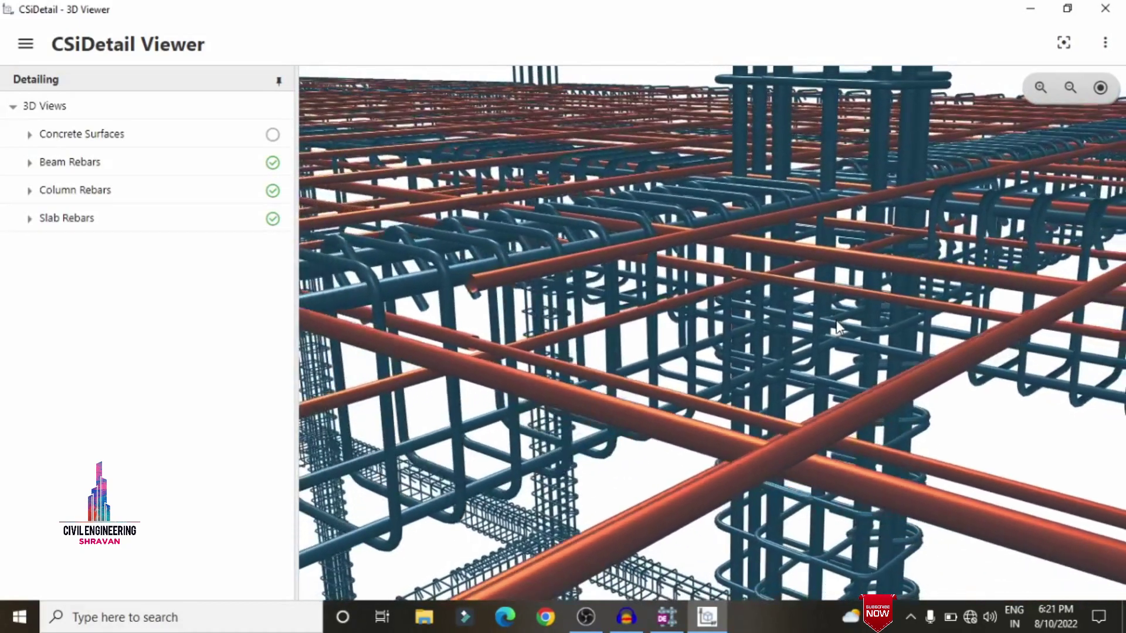
scroll(836, 322, down, 6)
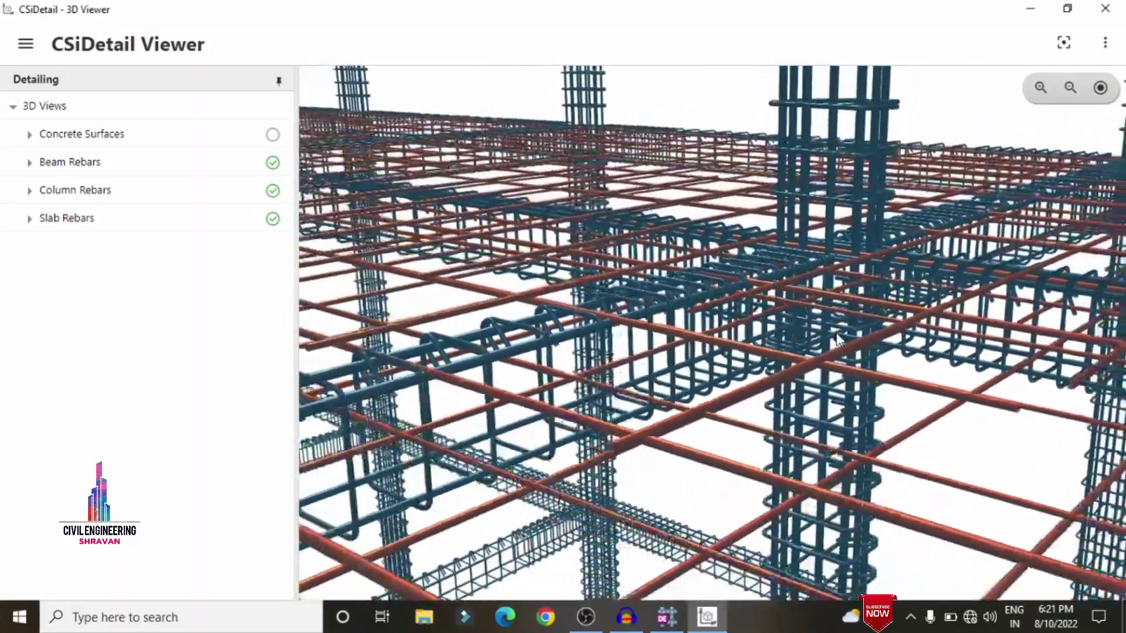
scroll(837, 342, down, 6)
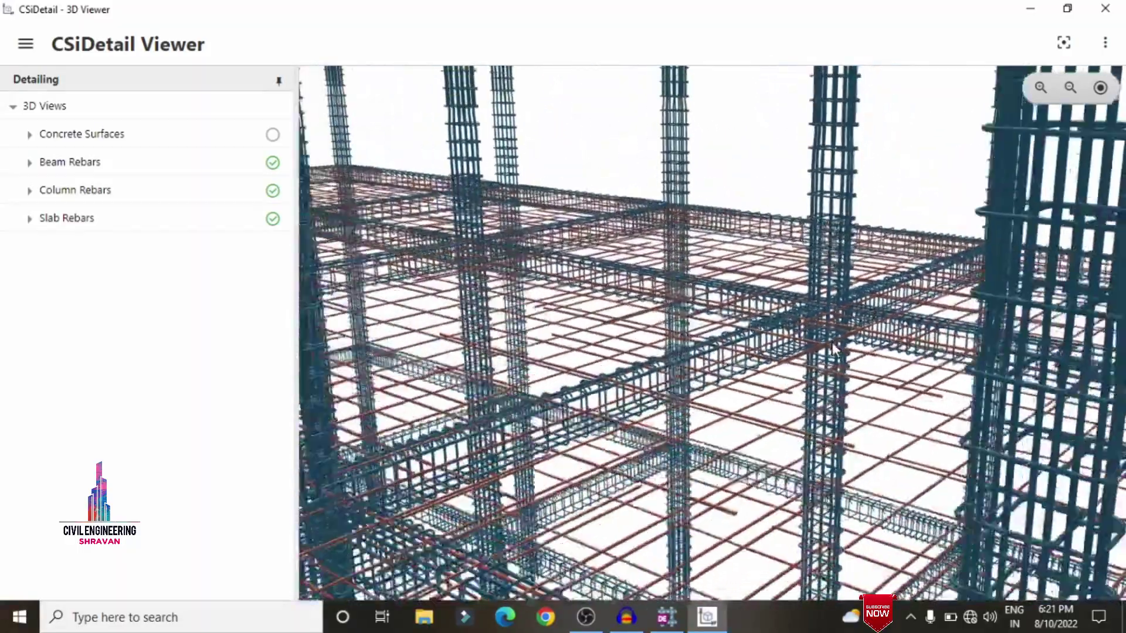
scroll(835, 347, down, 8)
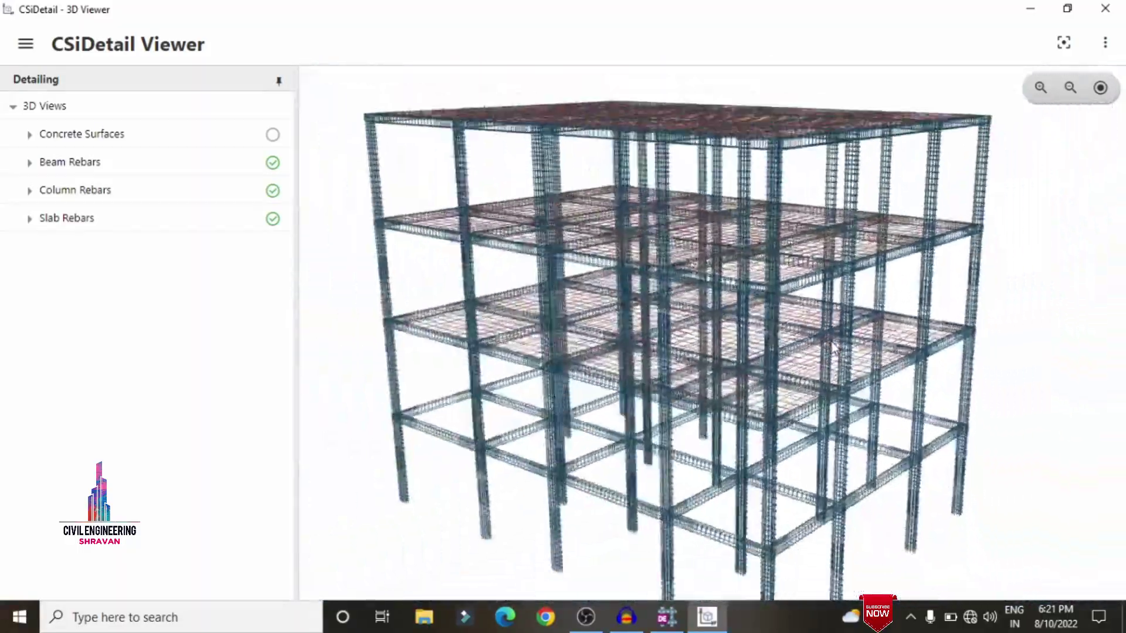